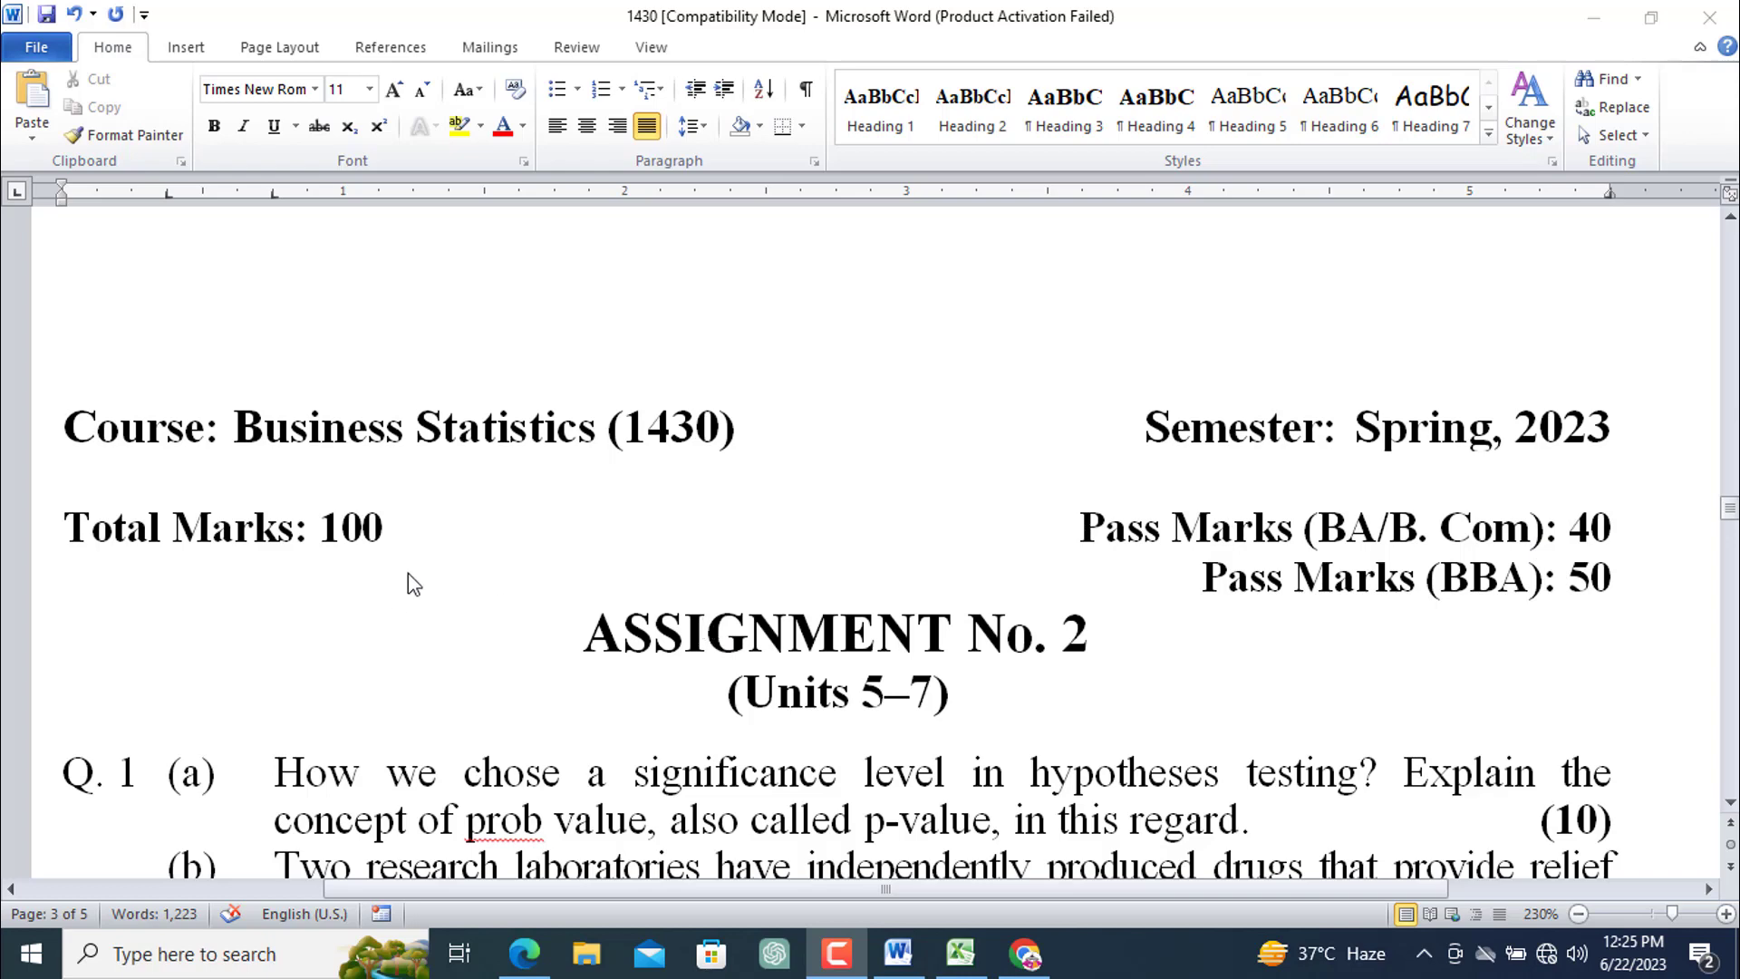
Scroll the Word document past Q.1 and Q.2 to show Question 3's stock beta data table
scroll(408, 573, down, 5)
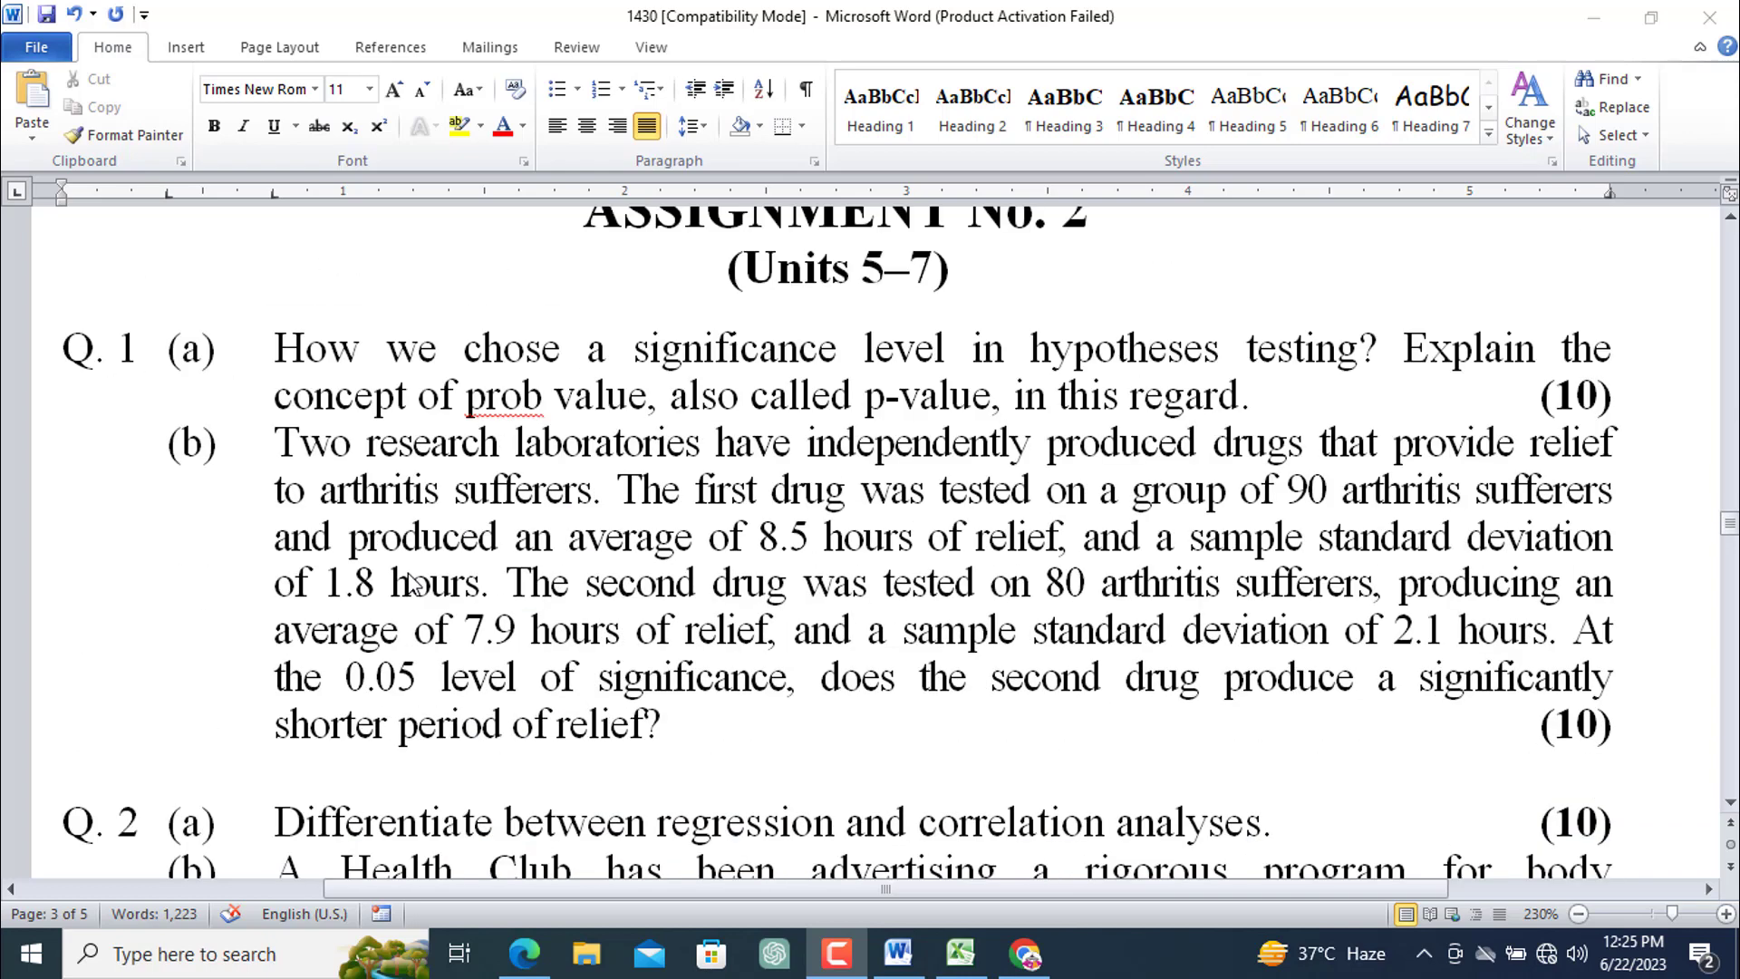
scroll(410, 582, down, 2)
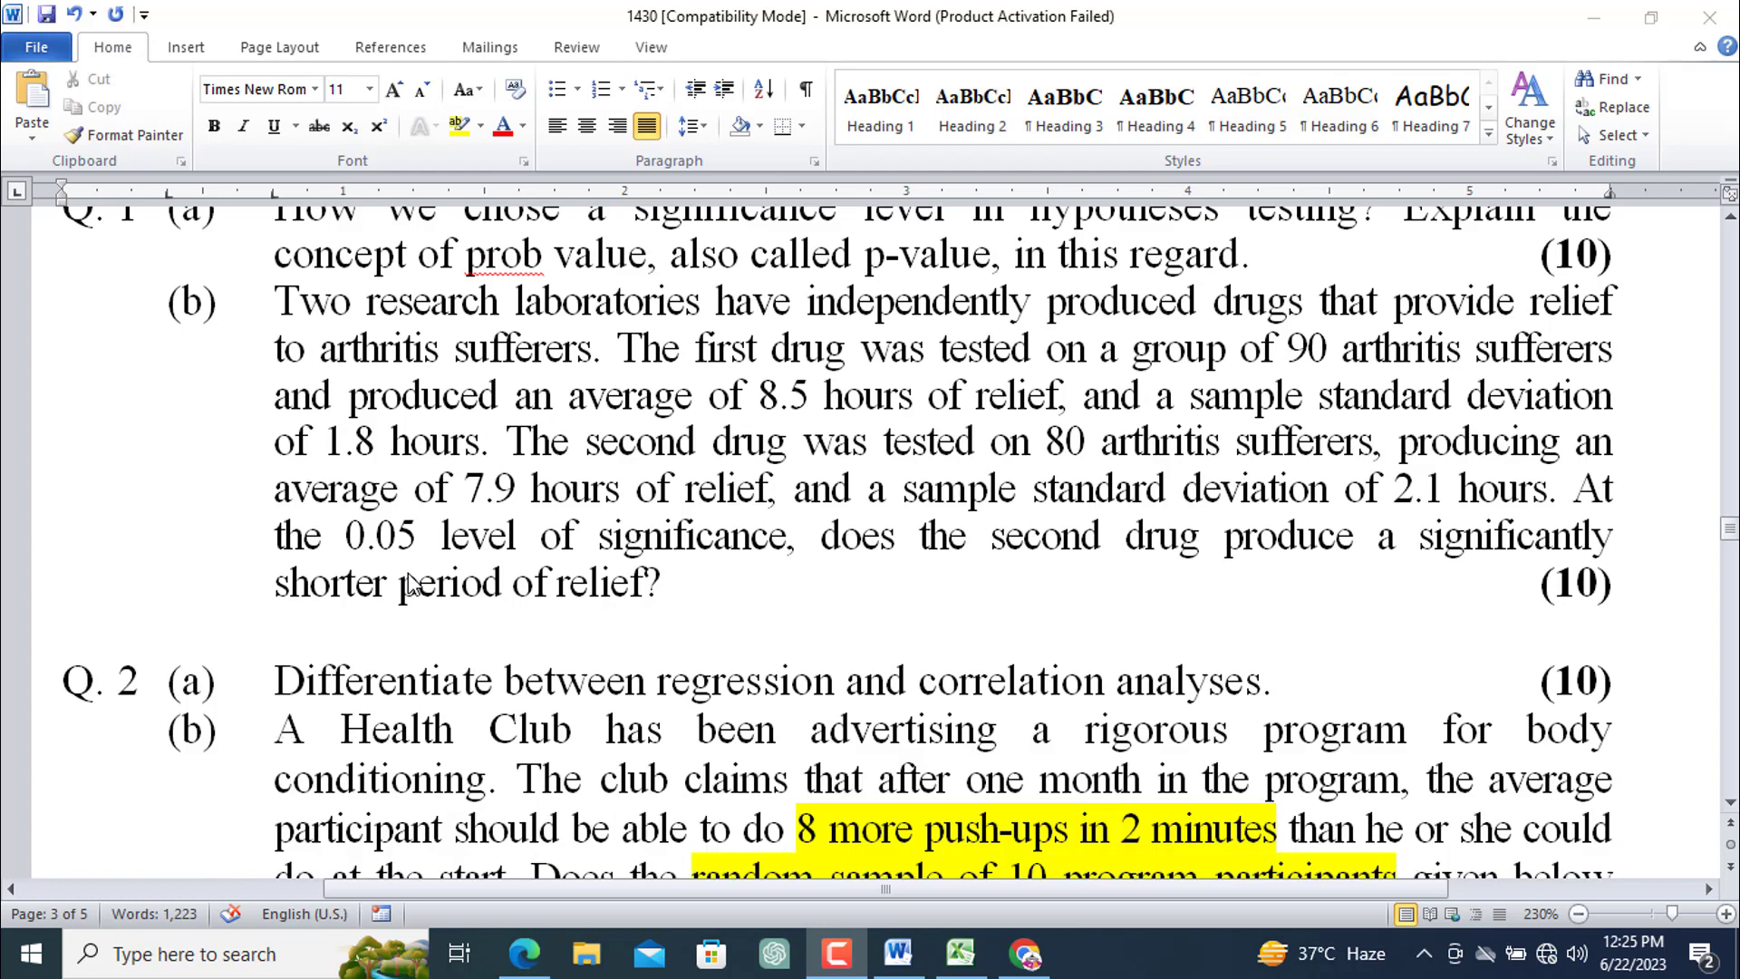
scroll(408, 574, down, 15)
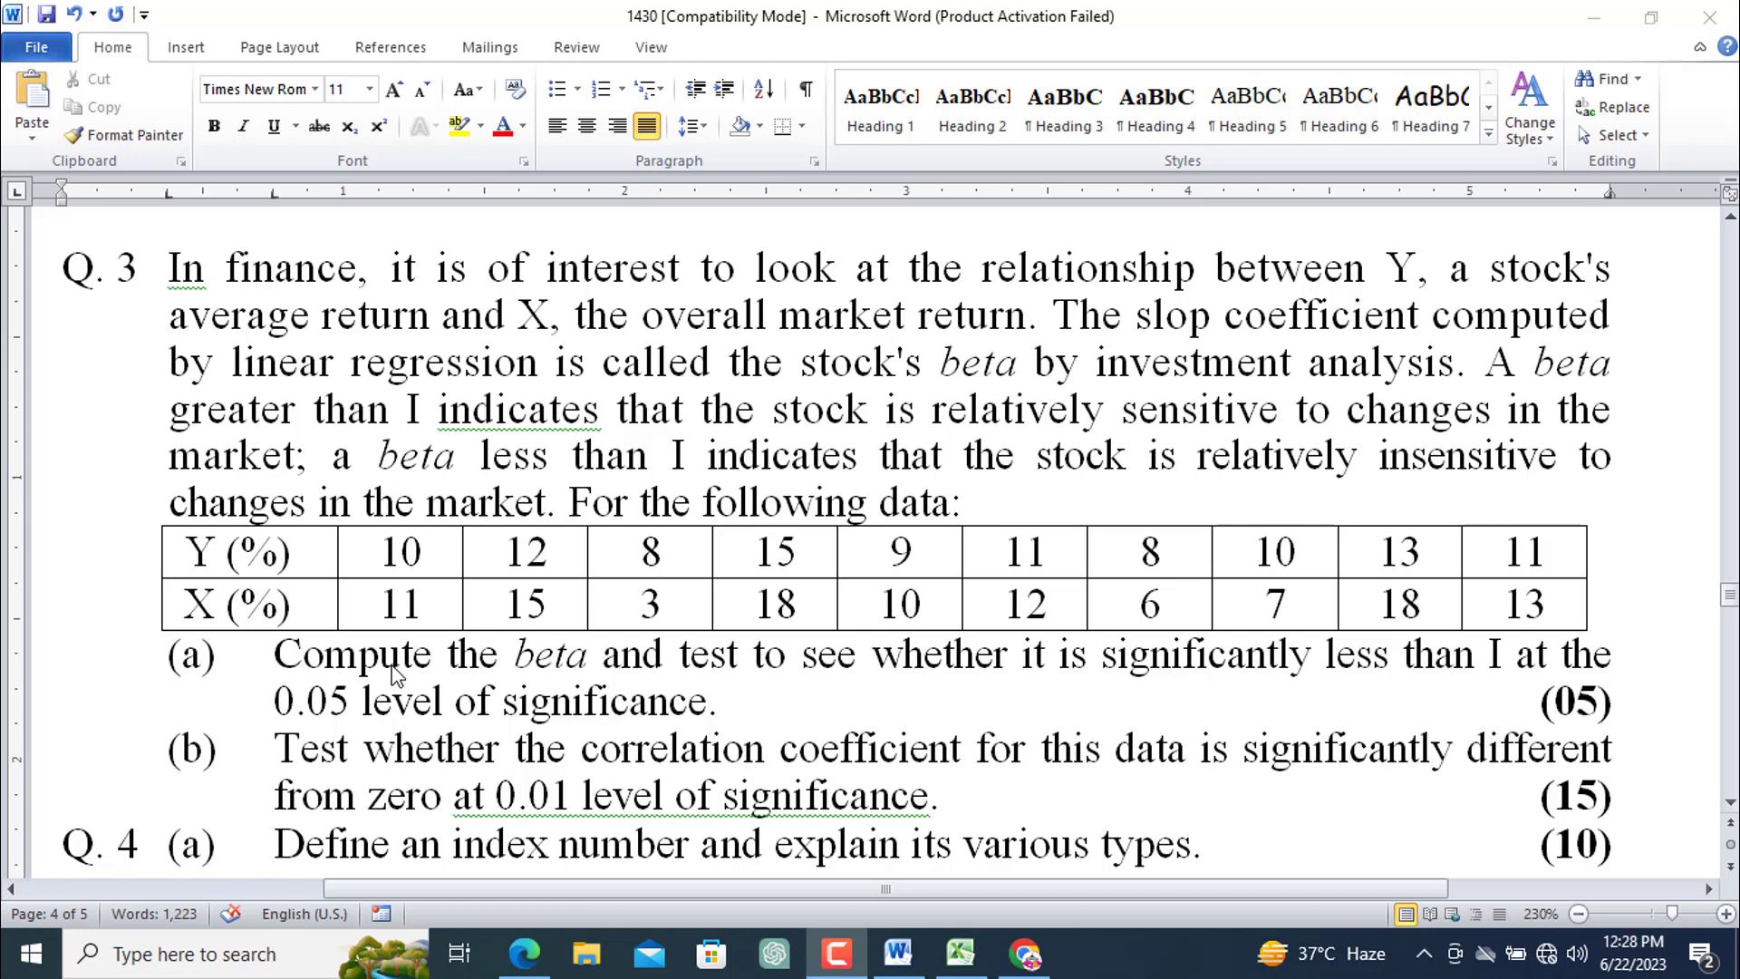
Switch to Excel's Finanical Management 1 workbook, showing the Q3 regression sheet with beta 0.41008
click(961, 966)
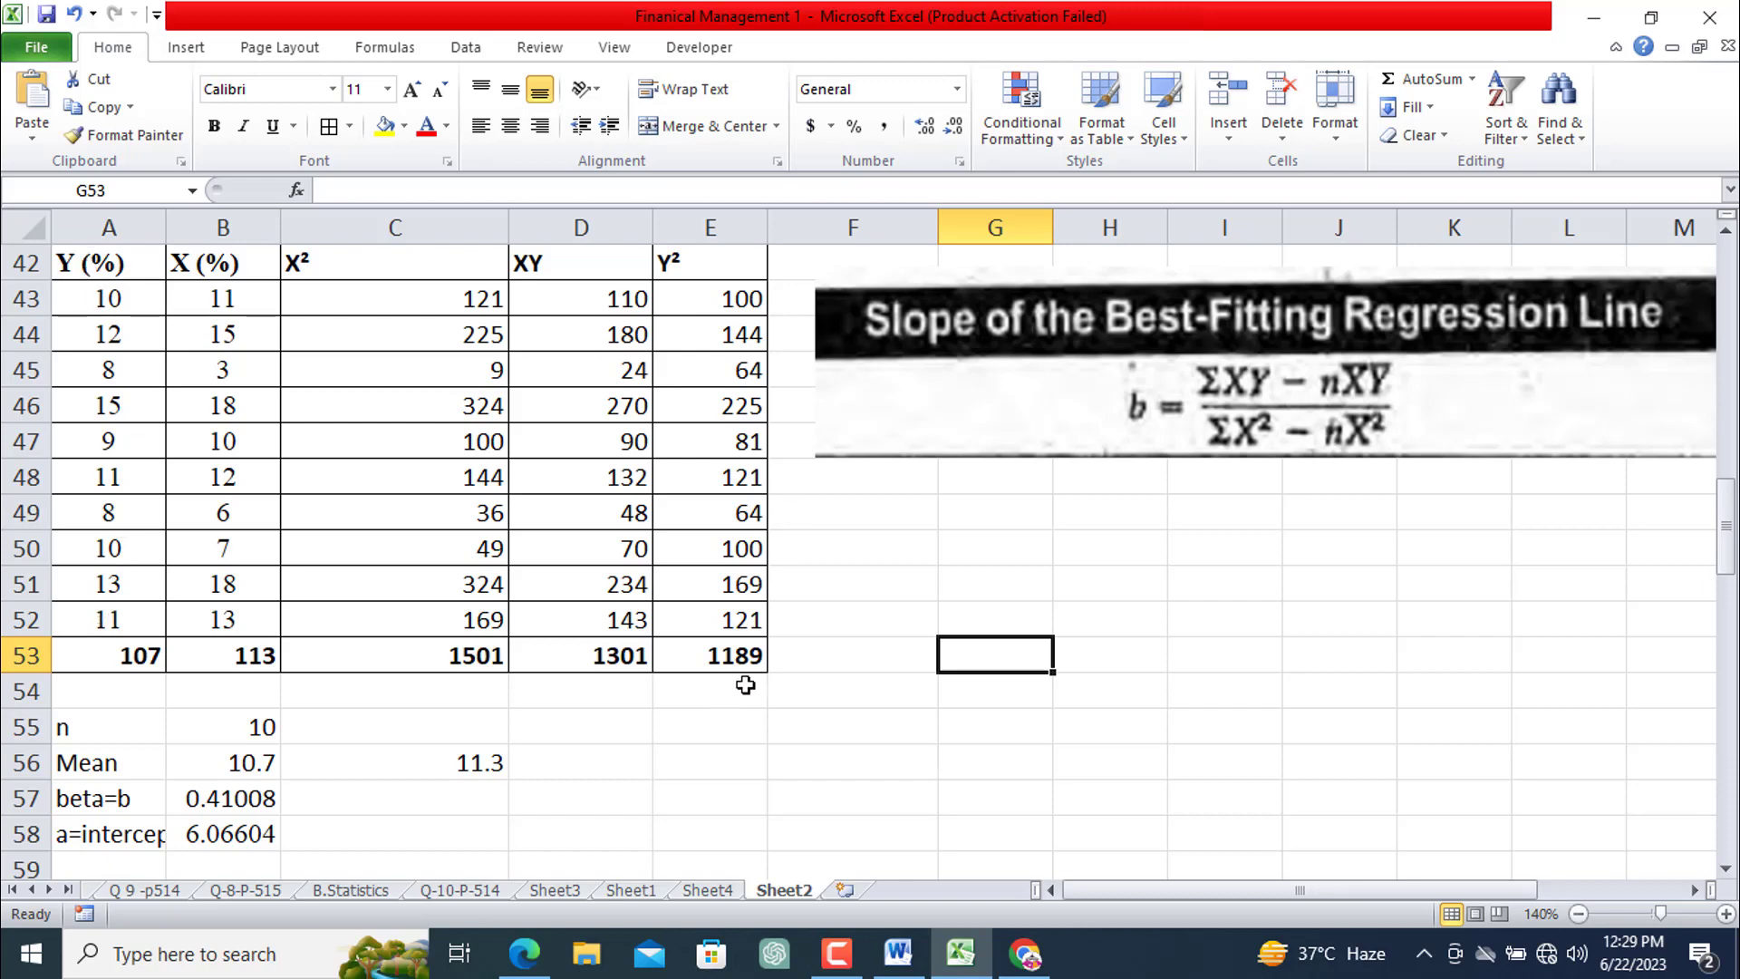
click(1074, 889)
click(254, 730)
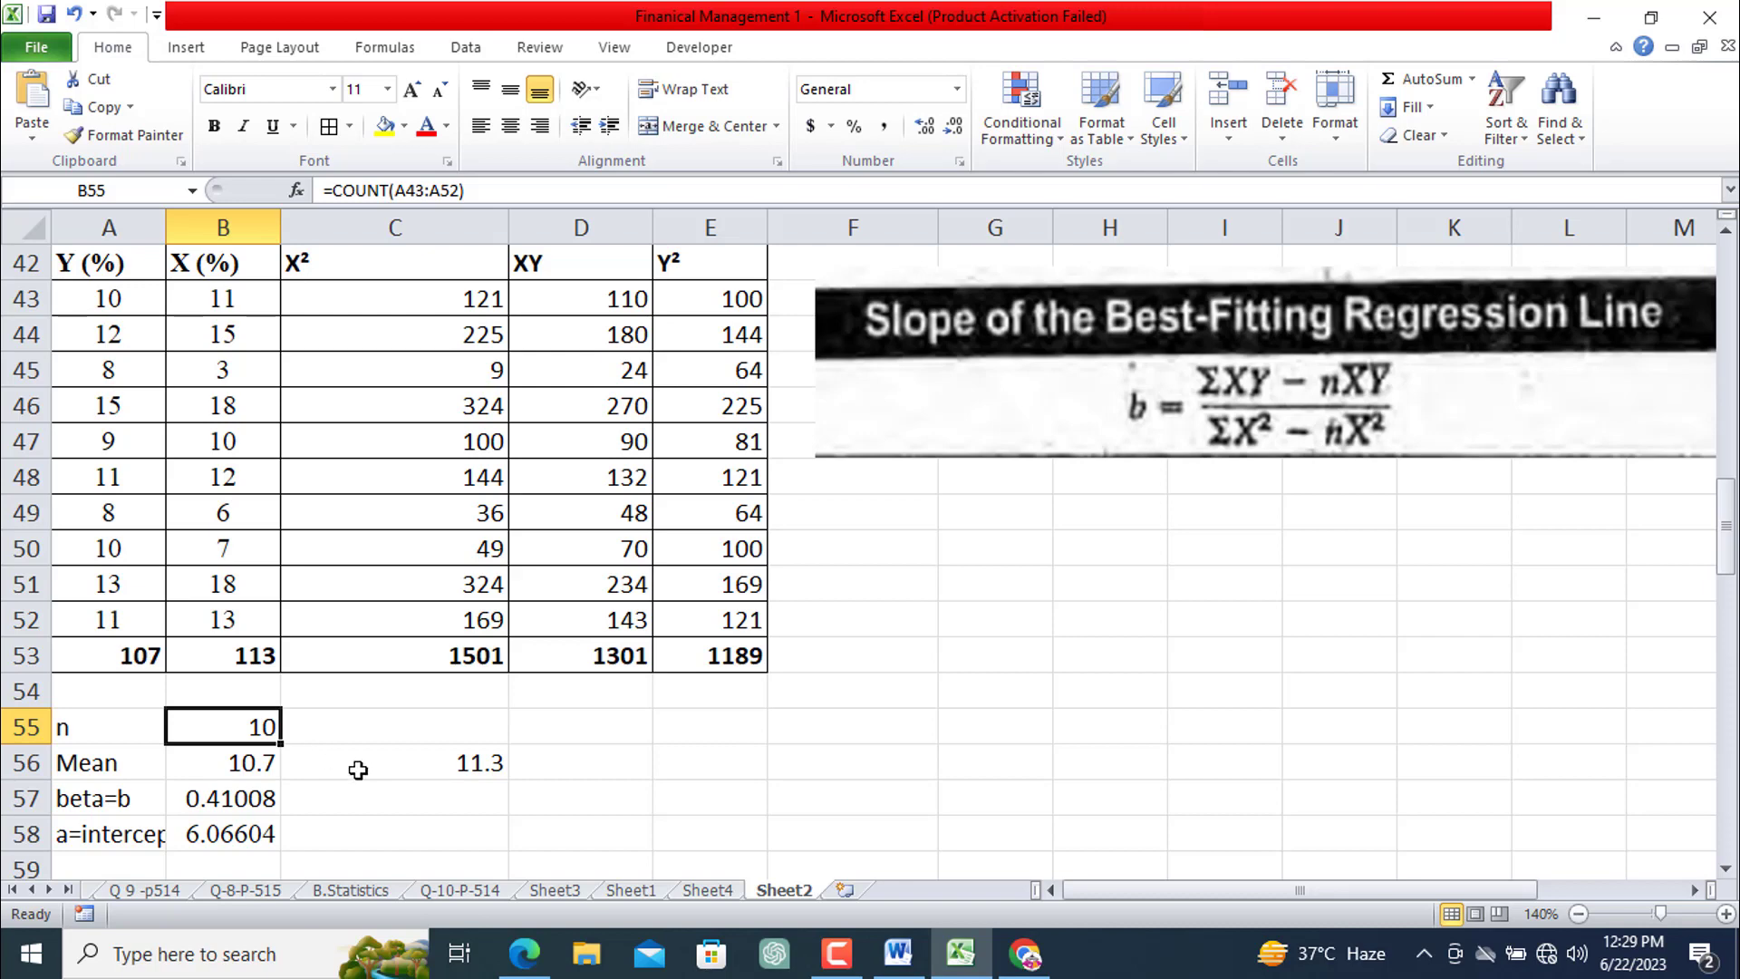
click(249, 764)
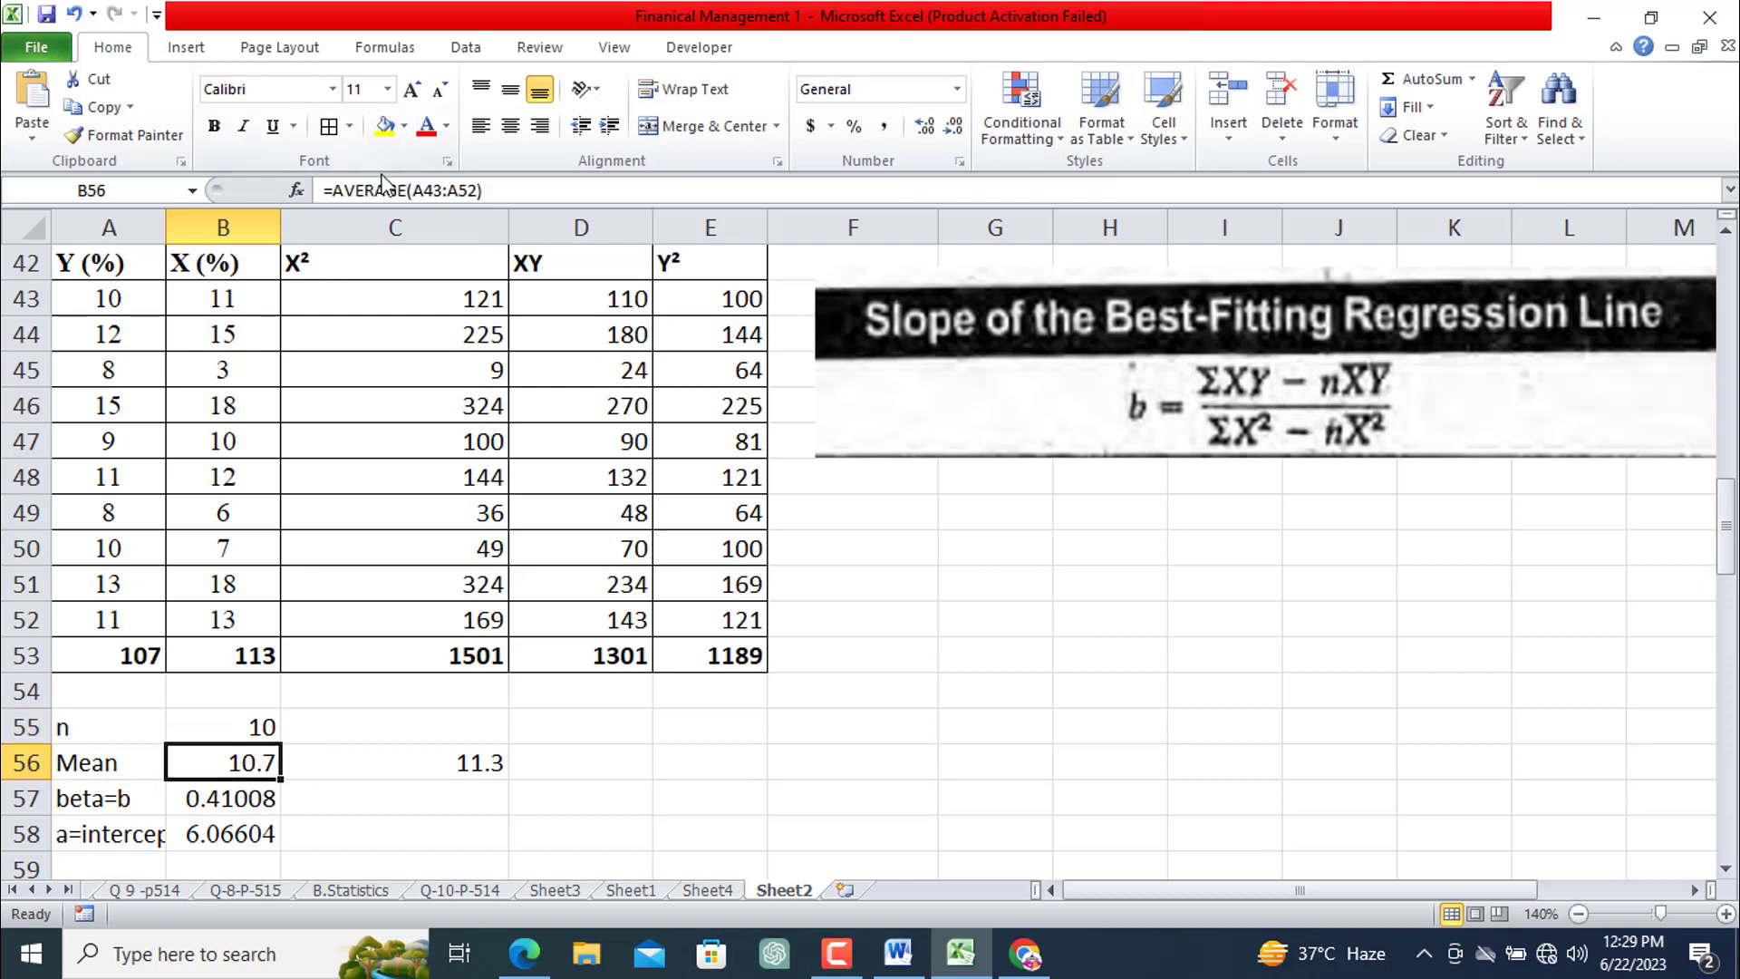
click(774, 754)
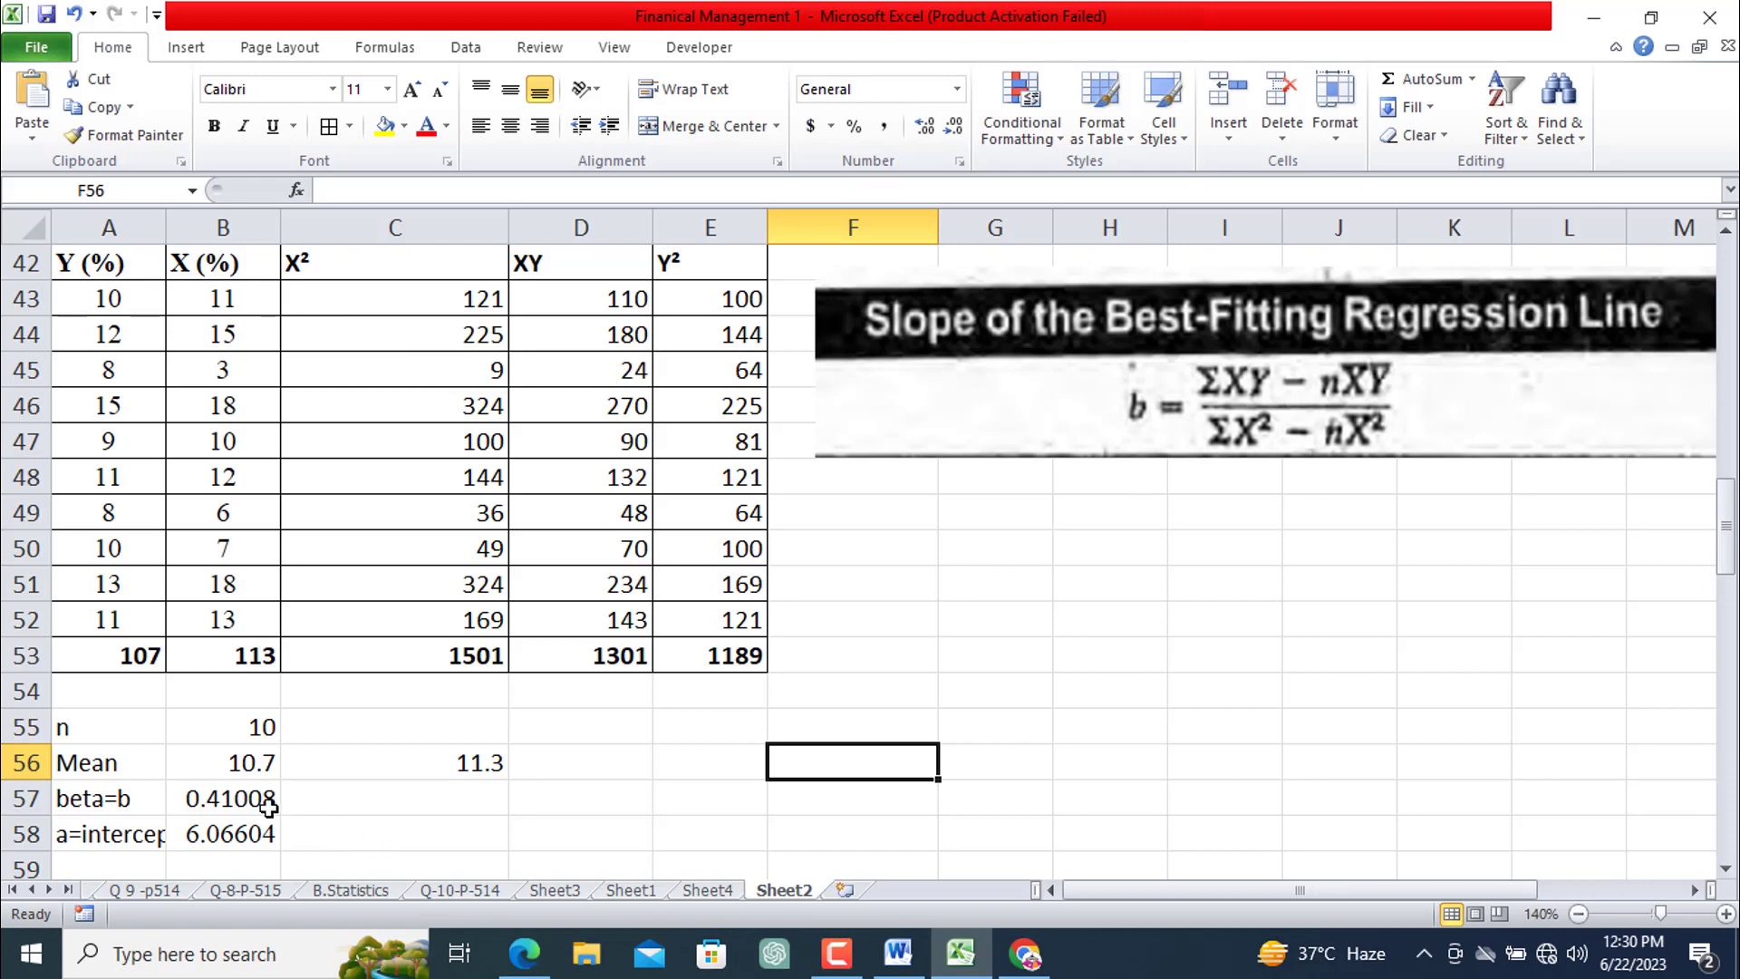
Widen column A so the label a=intercept=ý-bxbar shows fully above the hypotheses
scroll(264, 798, down, 1)
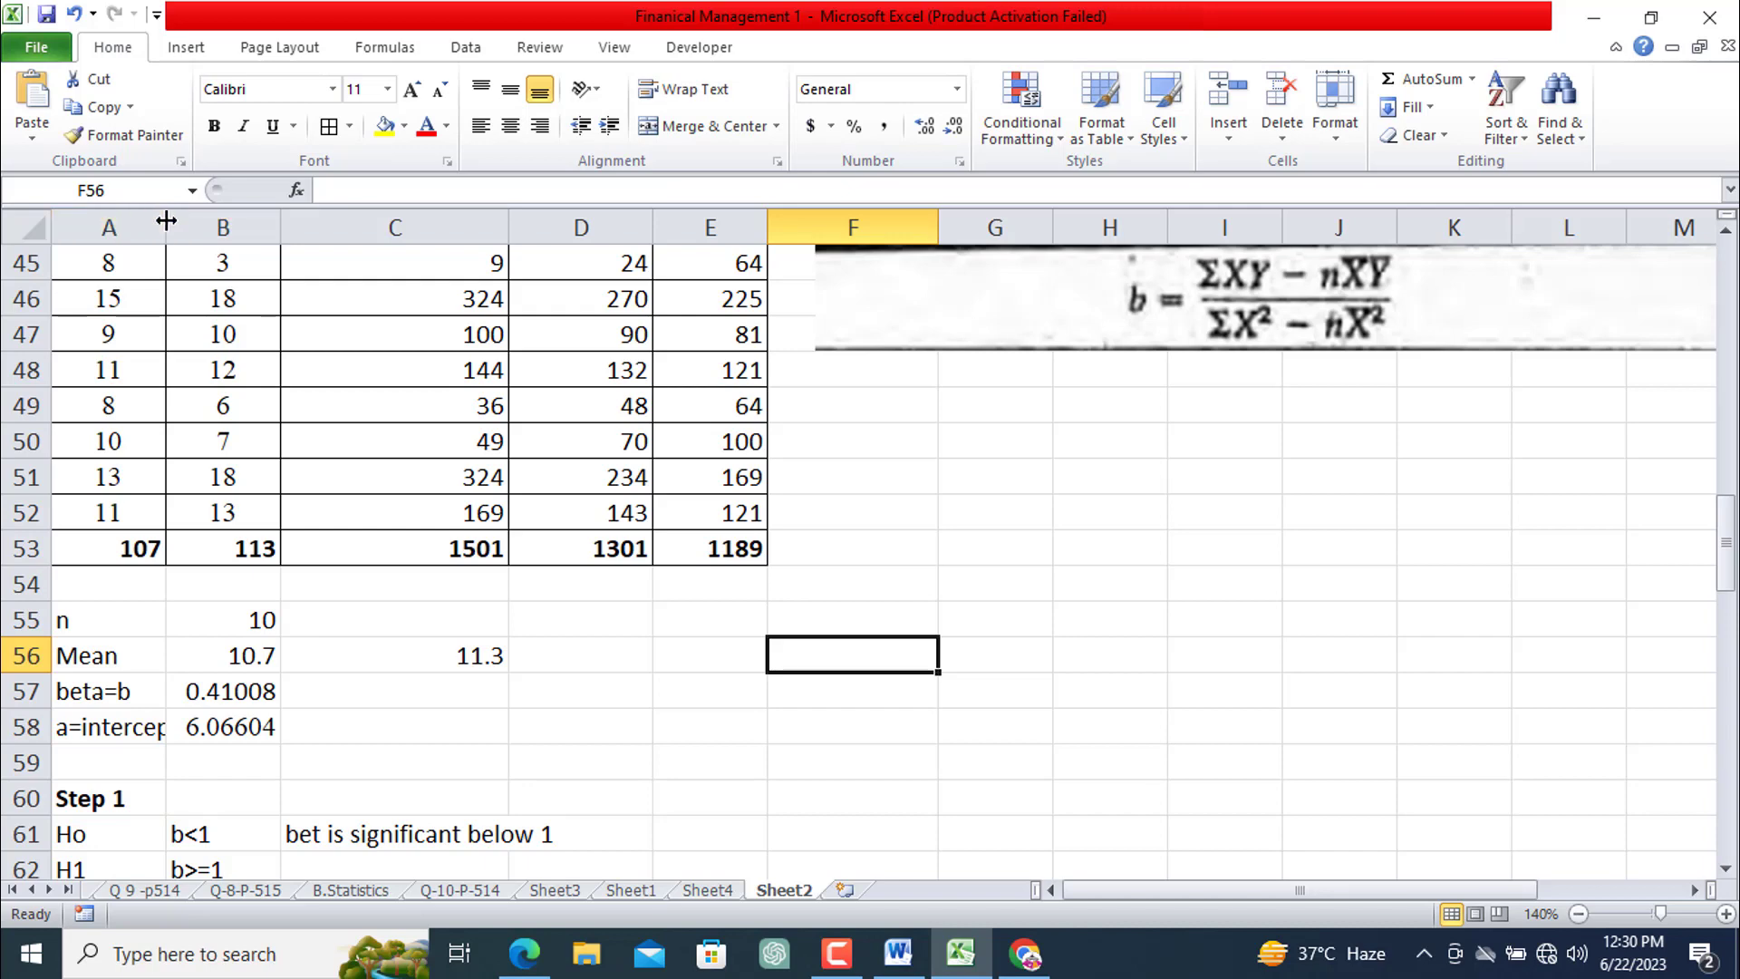
drag(166, 226, 281, 233)
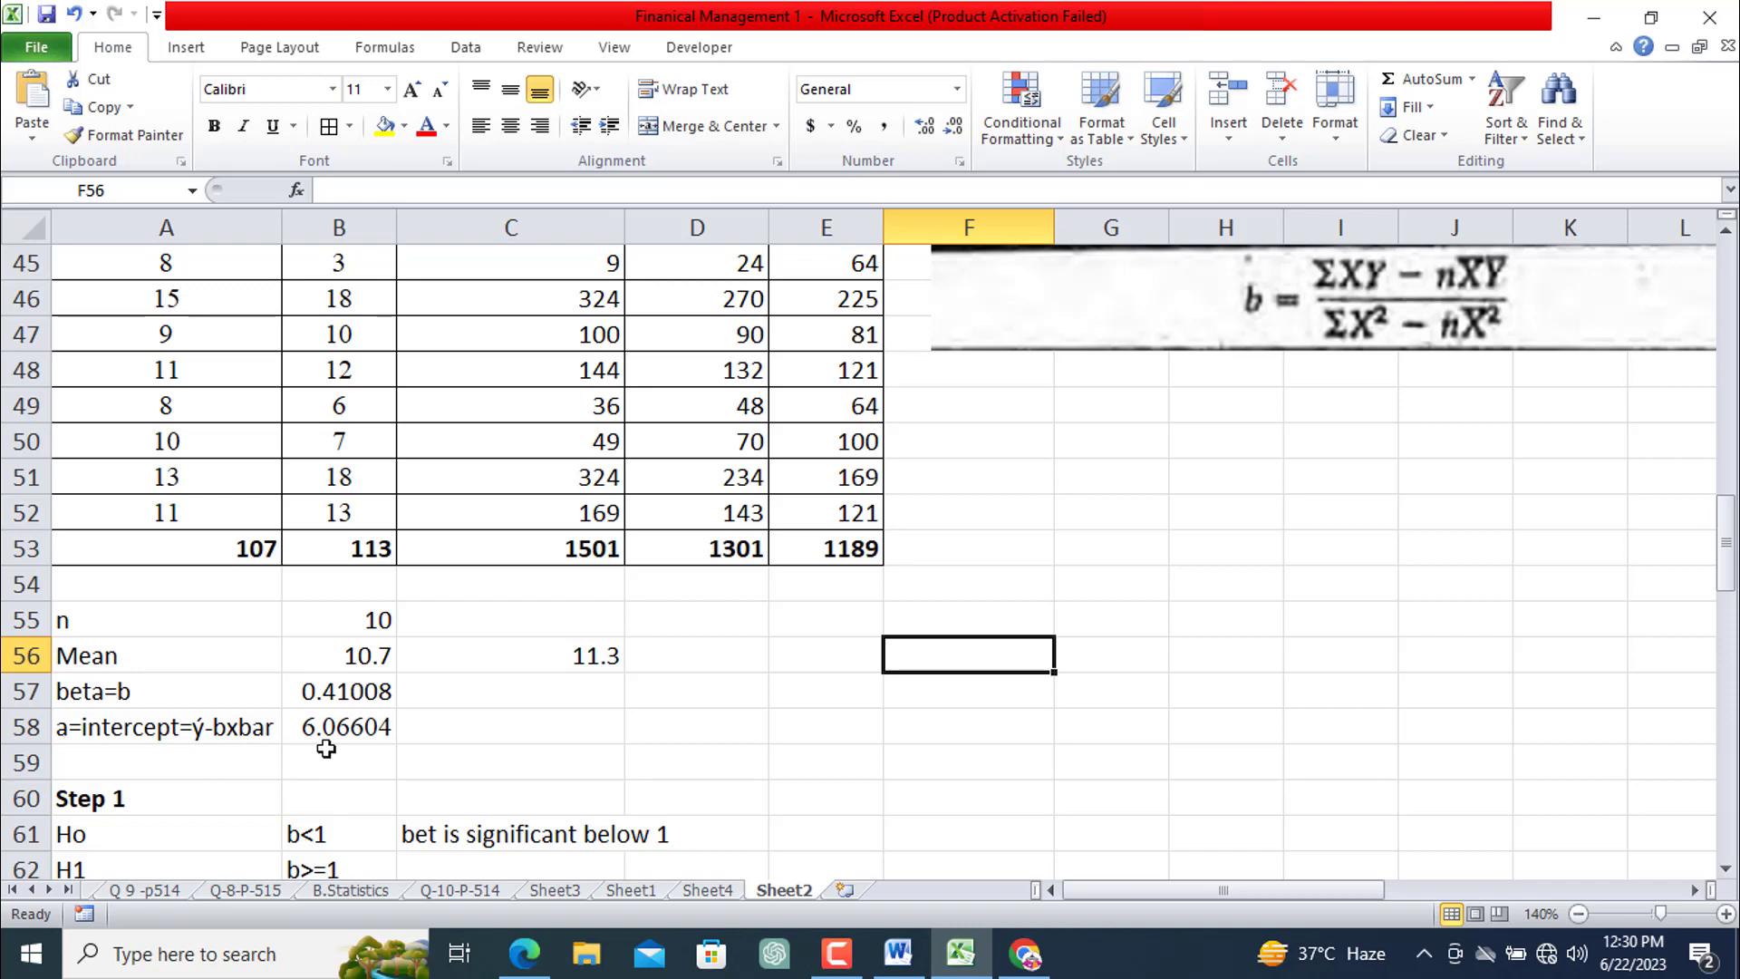
scroll(326, 748, down, 2)
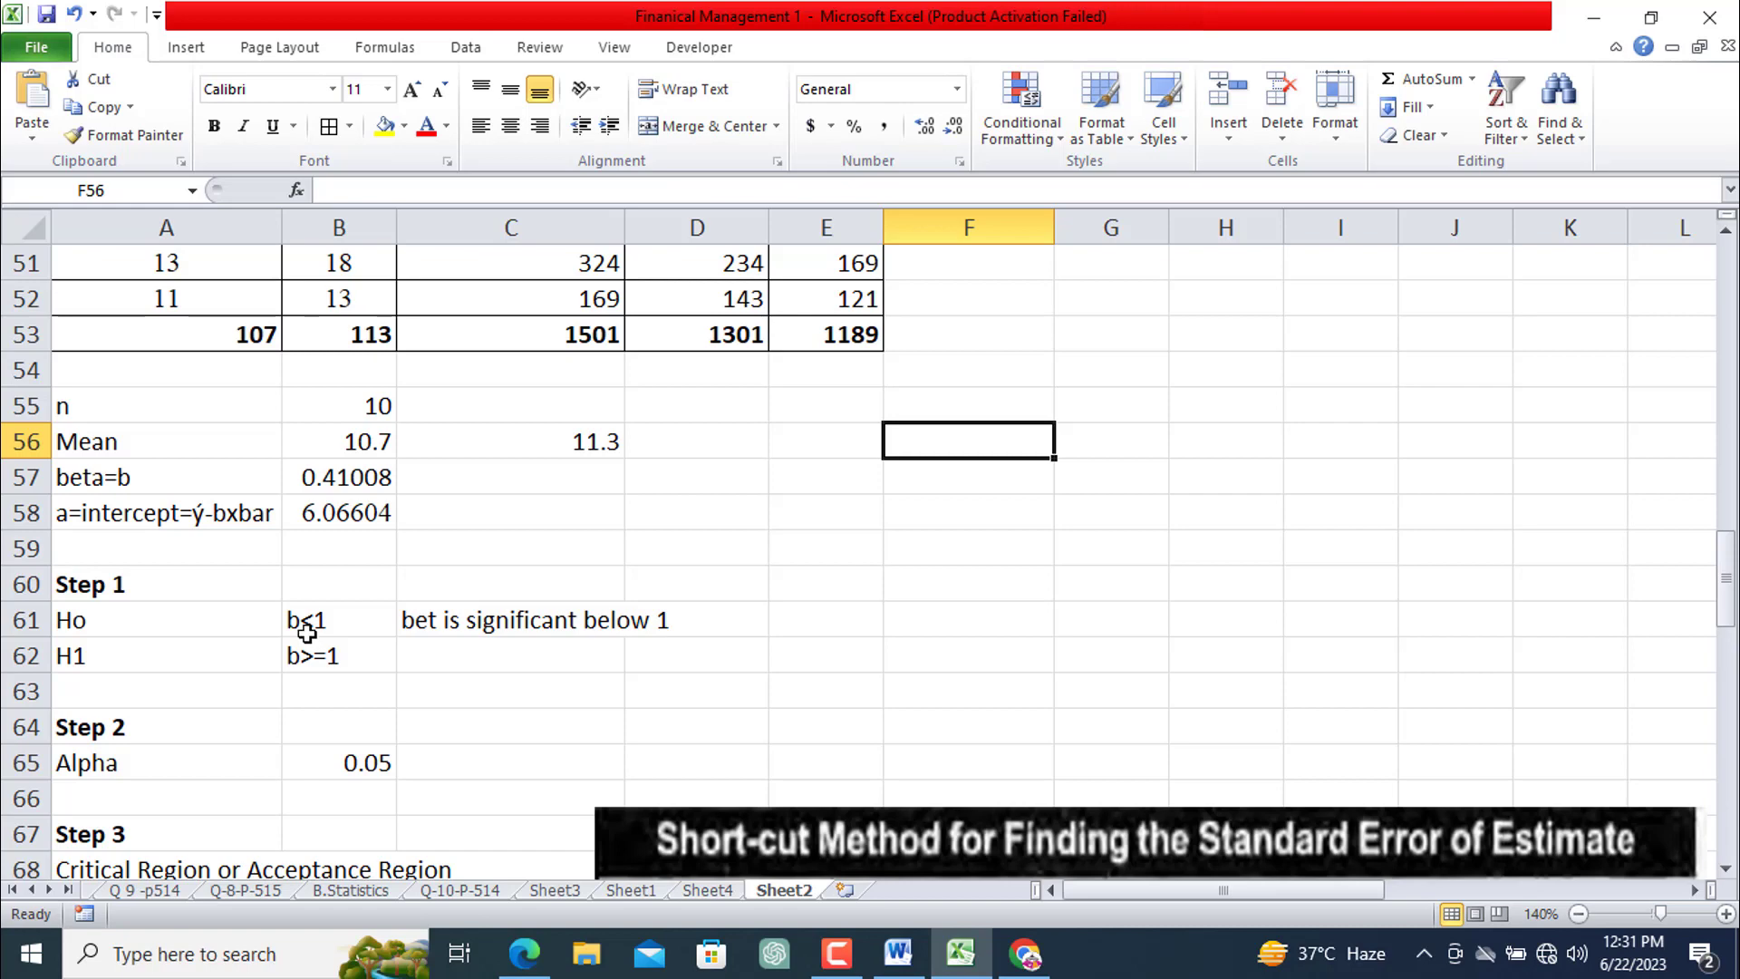
Correct the Ho note in C61 to read 'beta is significant below 1'
double_click(419, 622)
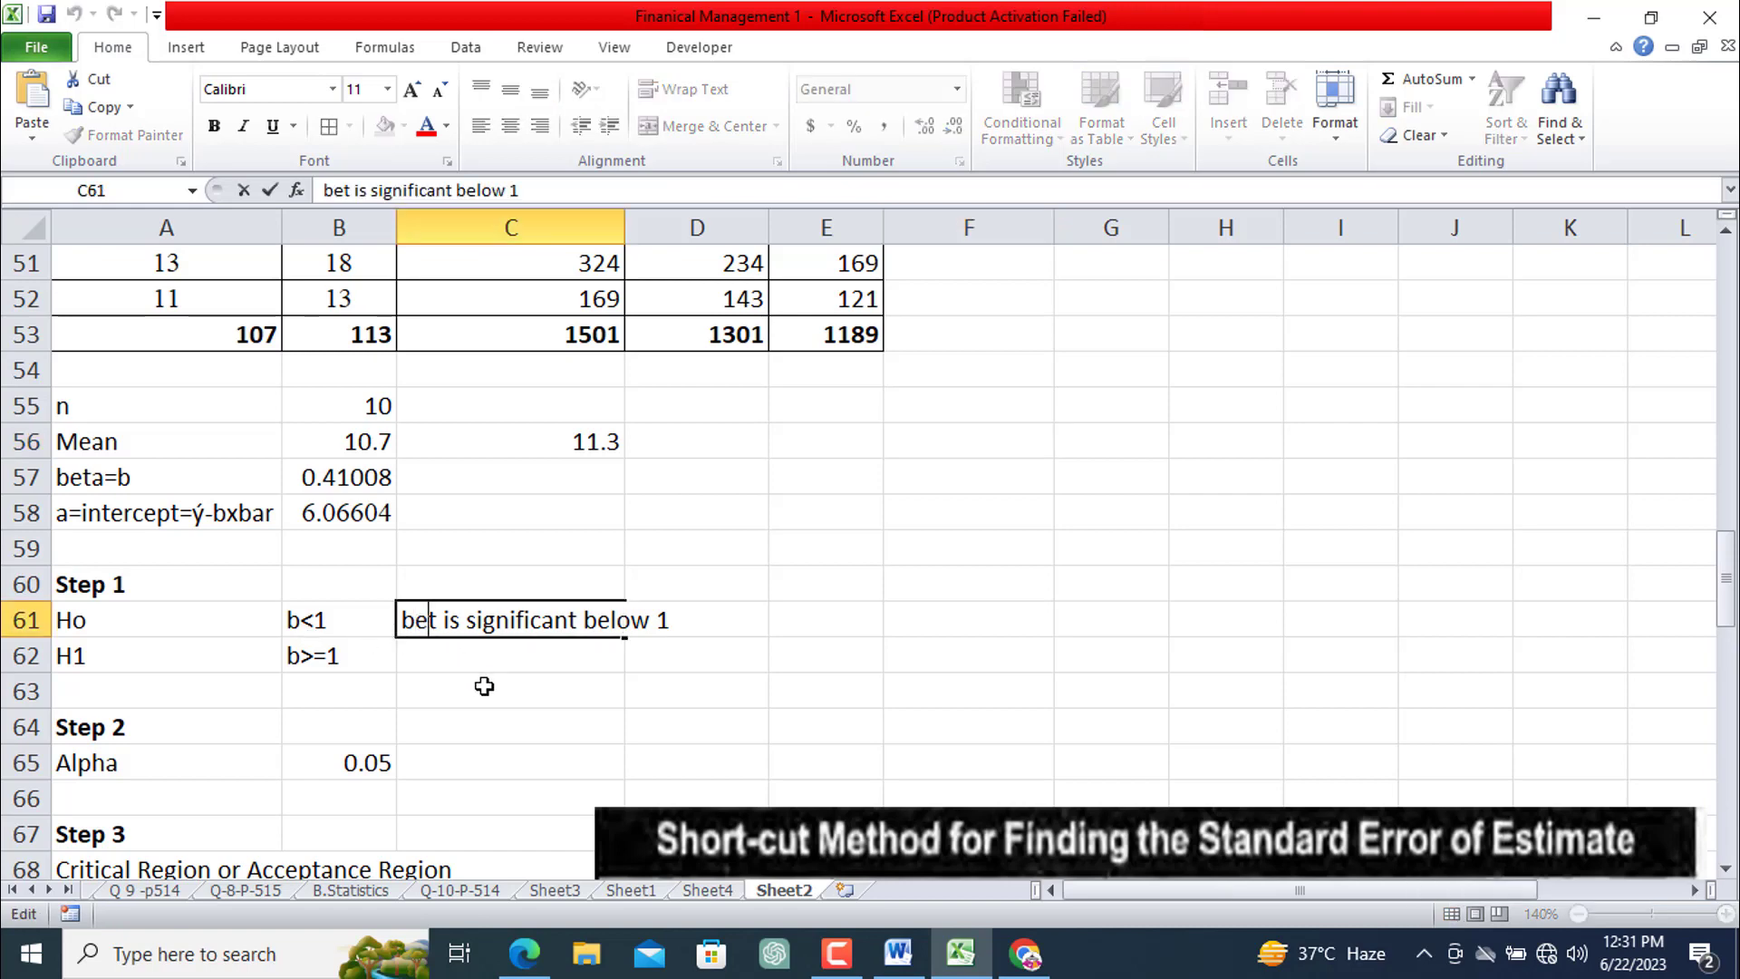
text(a)
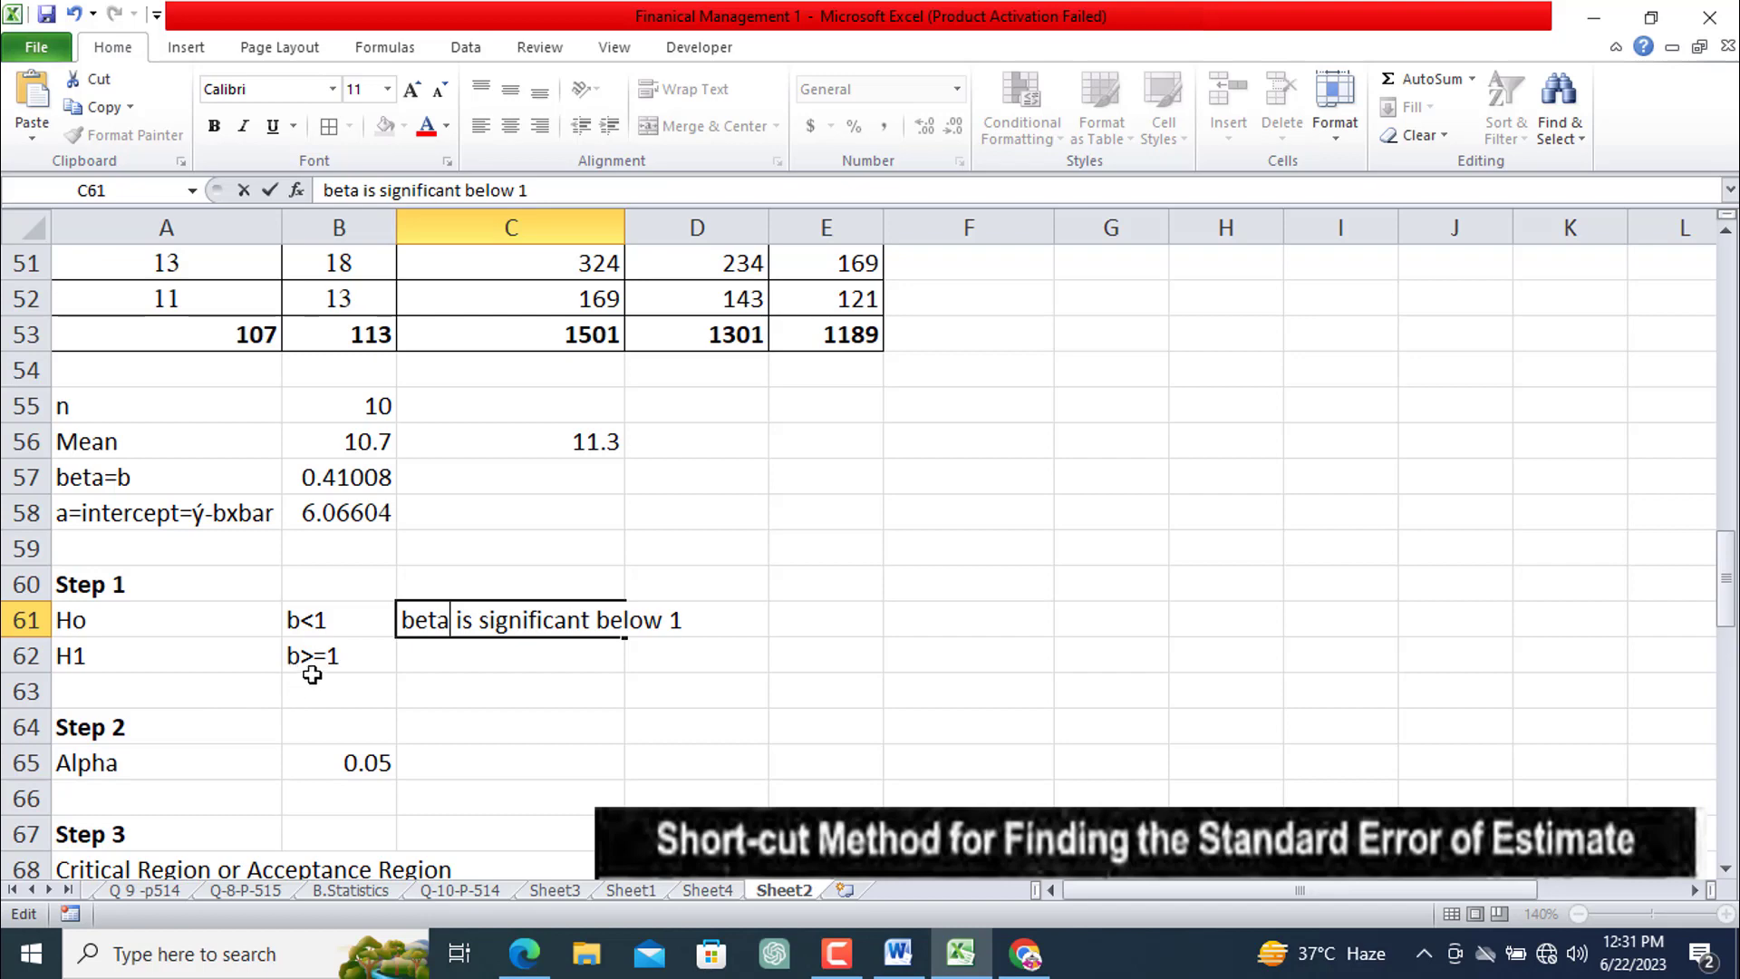
scroll(312, 675, down, 1)
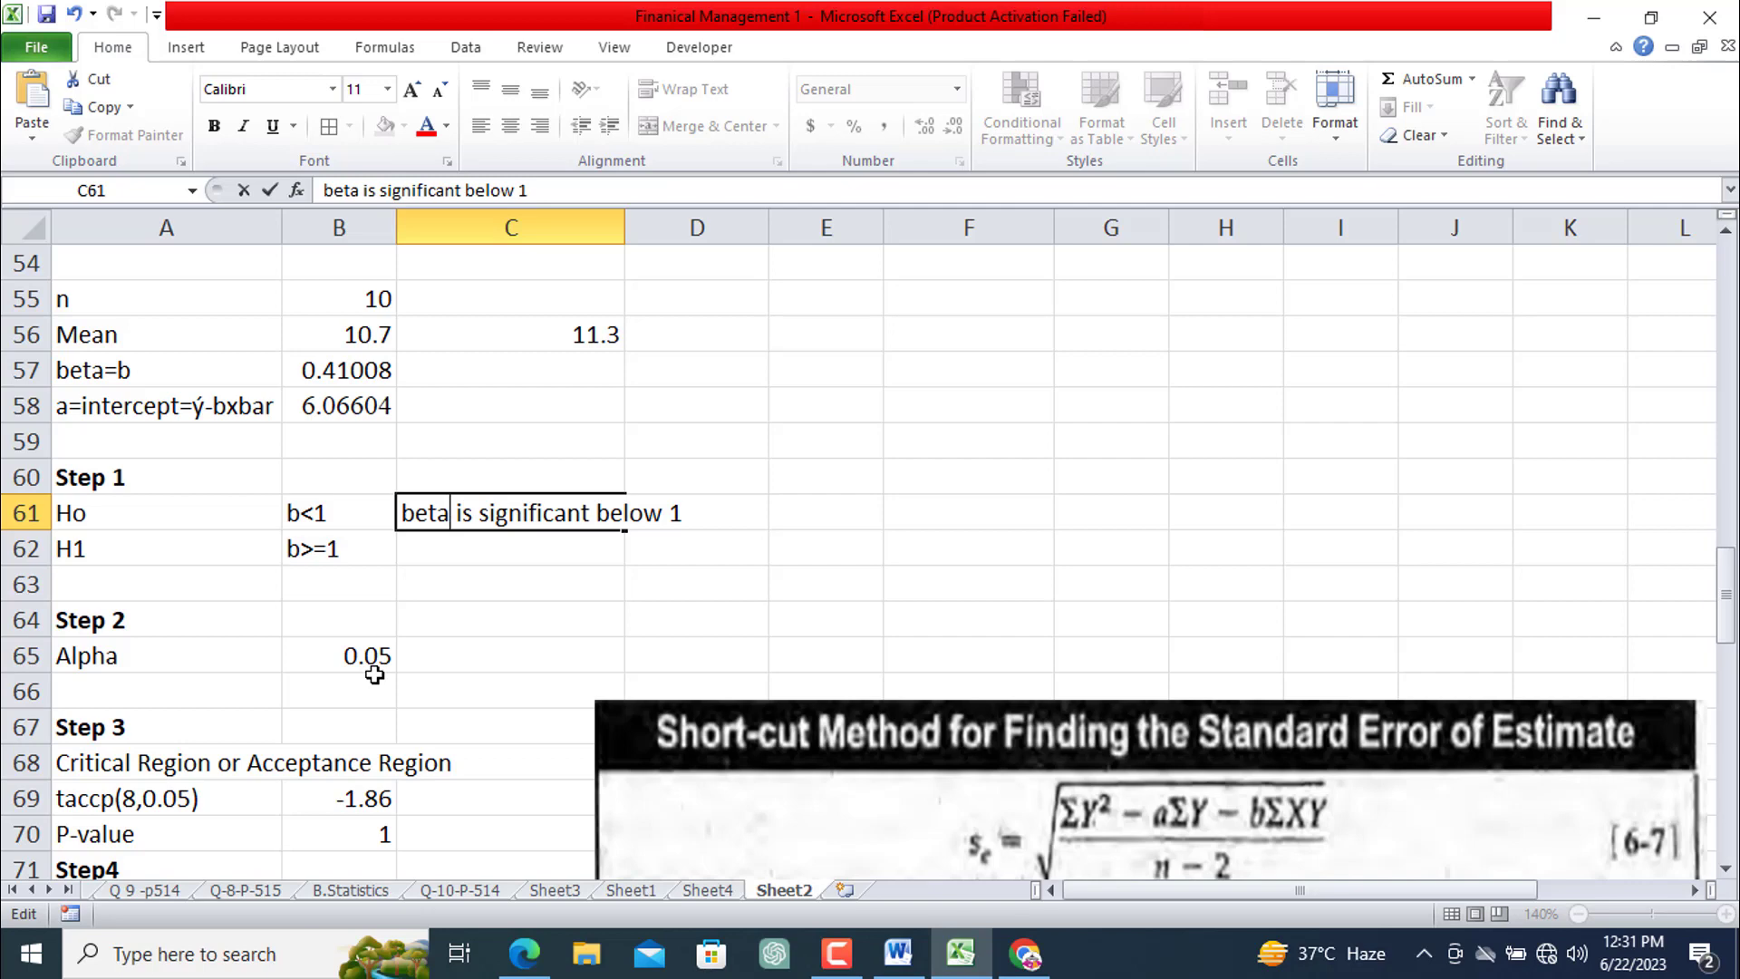
scroll(374, 674, down, 1)
scroll(374, 674, down, 1)
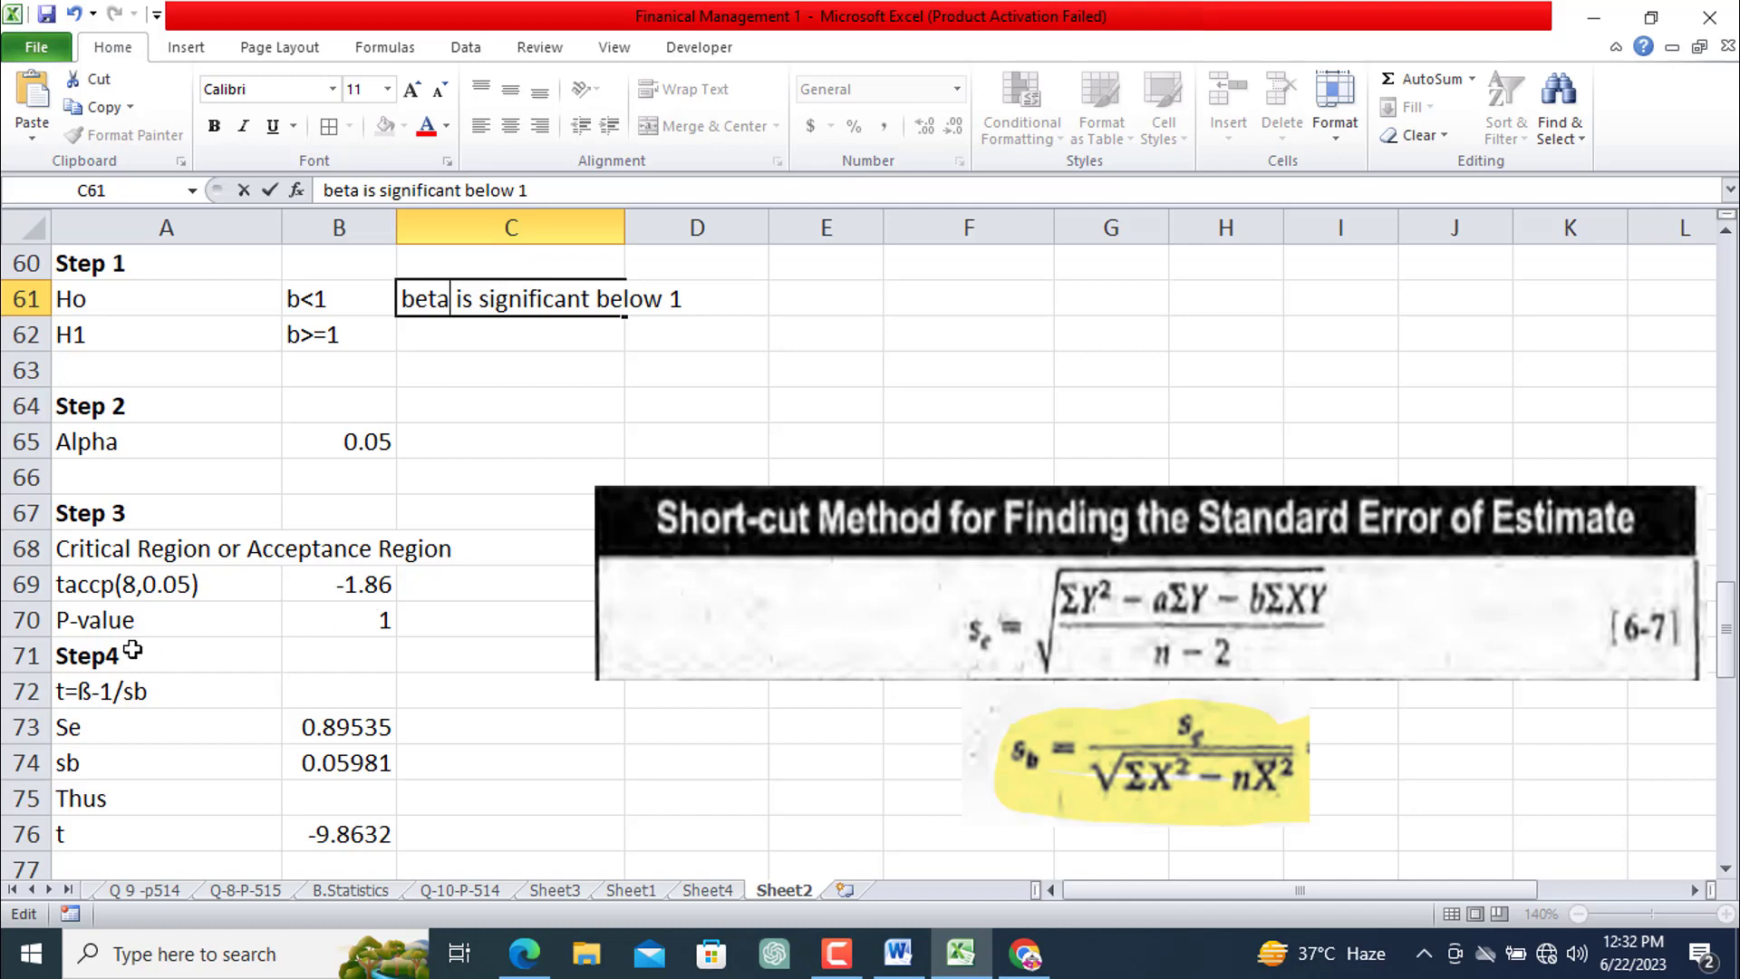
Change the P-value formula's degrees of freedom from 18 to 8 and display two decimals
click(385, 620)
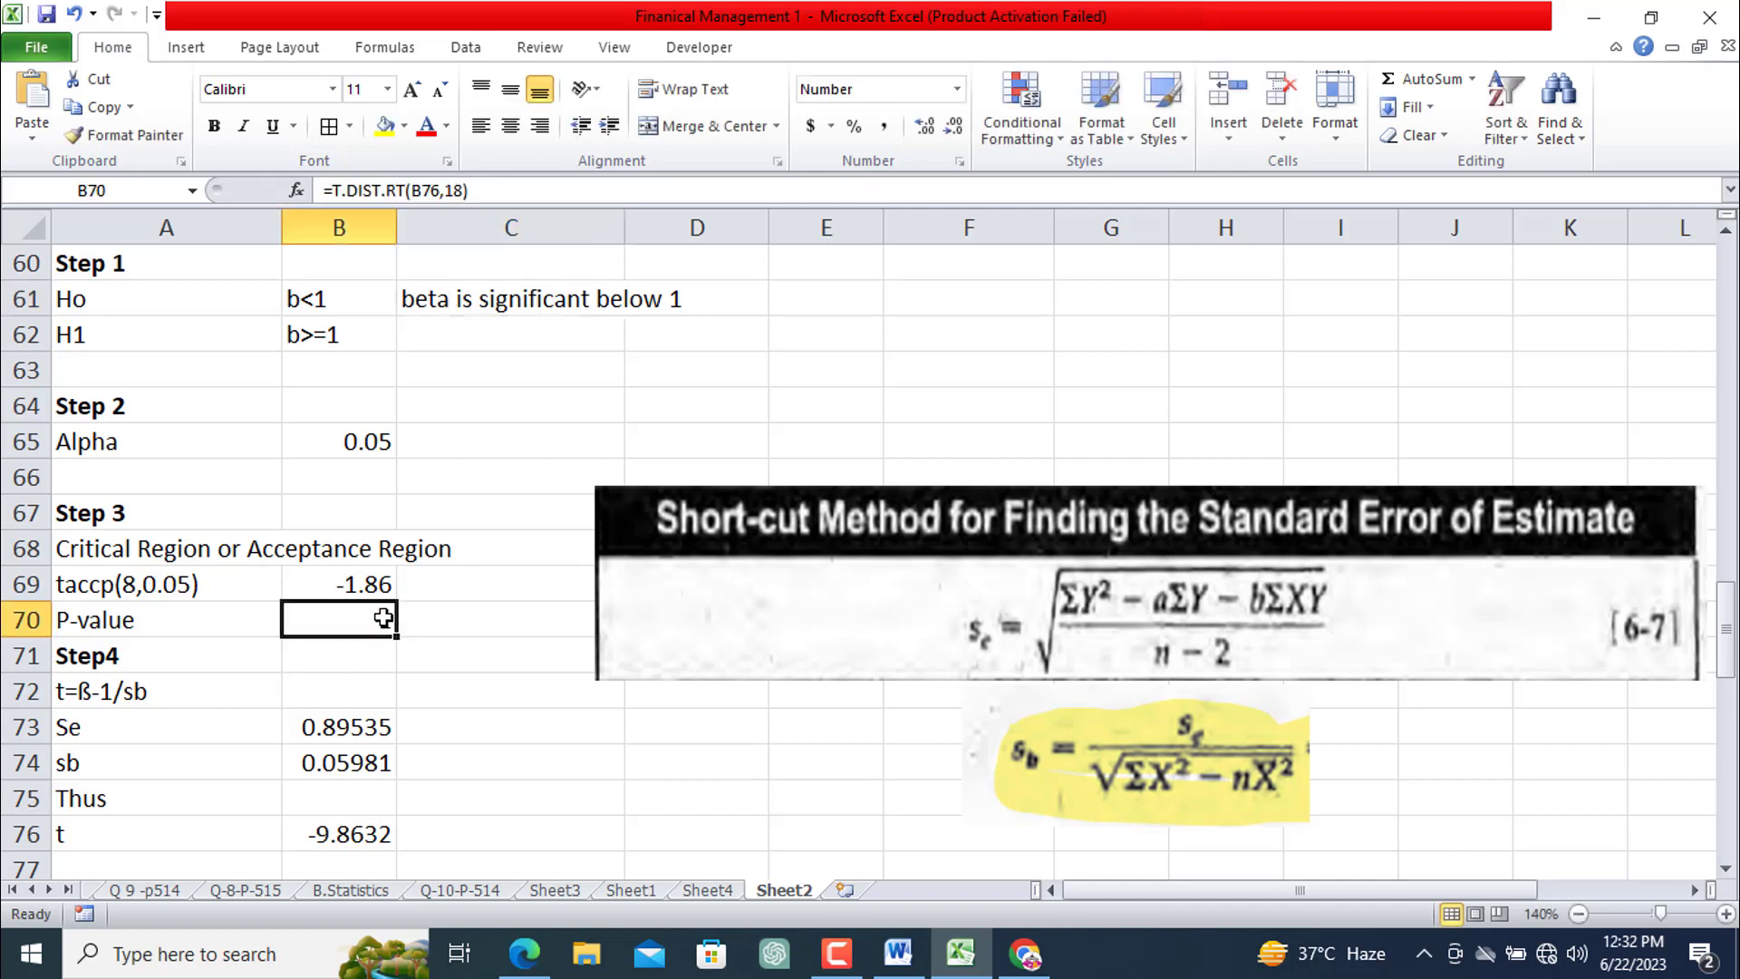
click(460, 192)
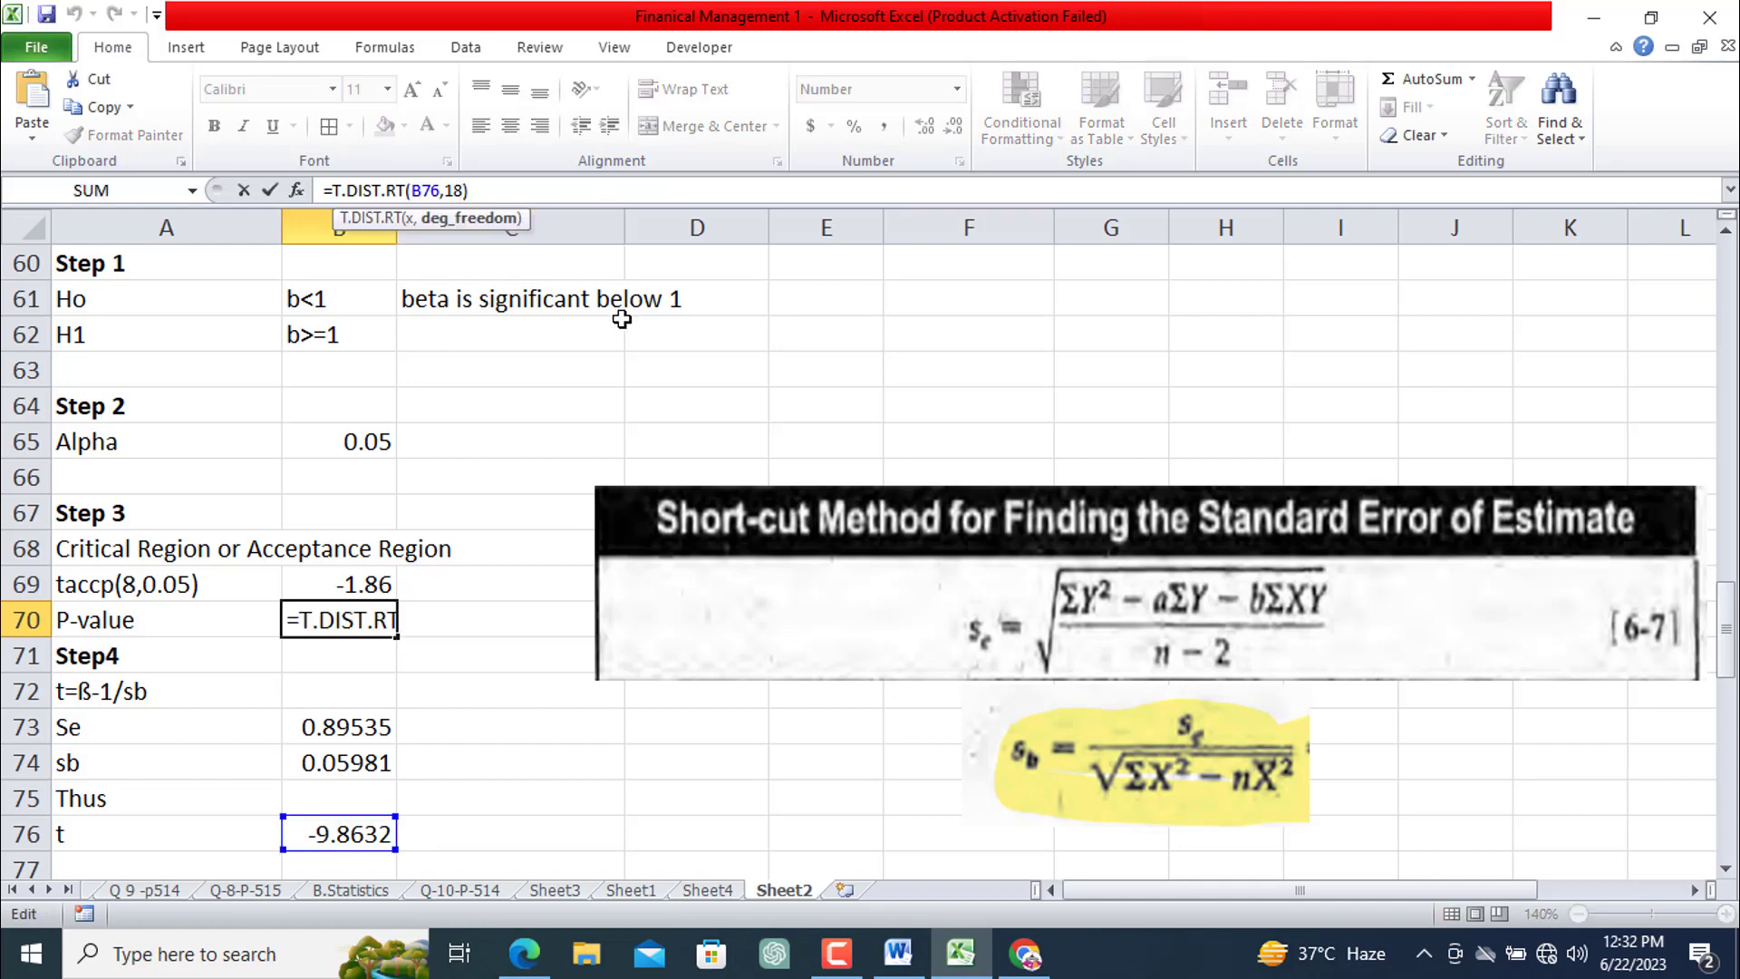
key(BackSpace)
key(Return)
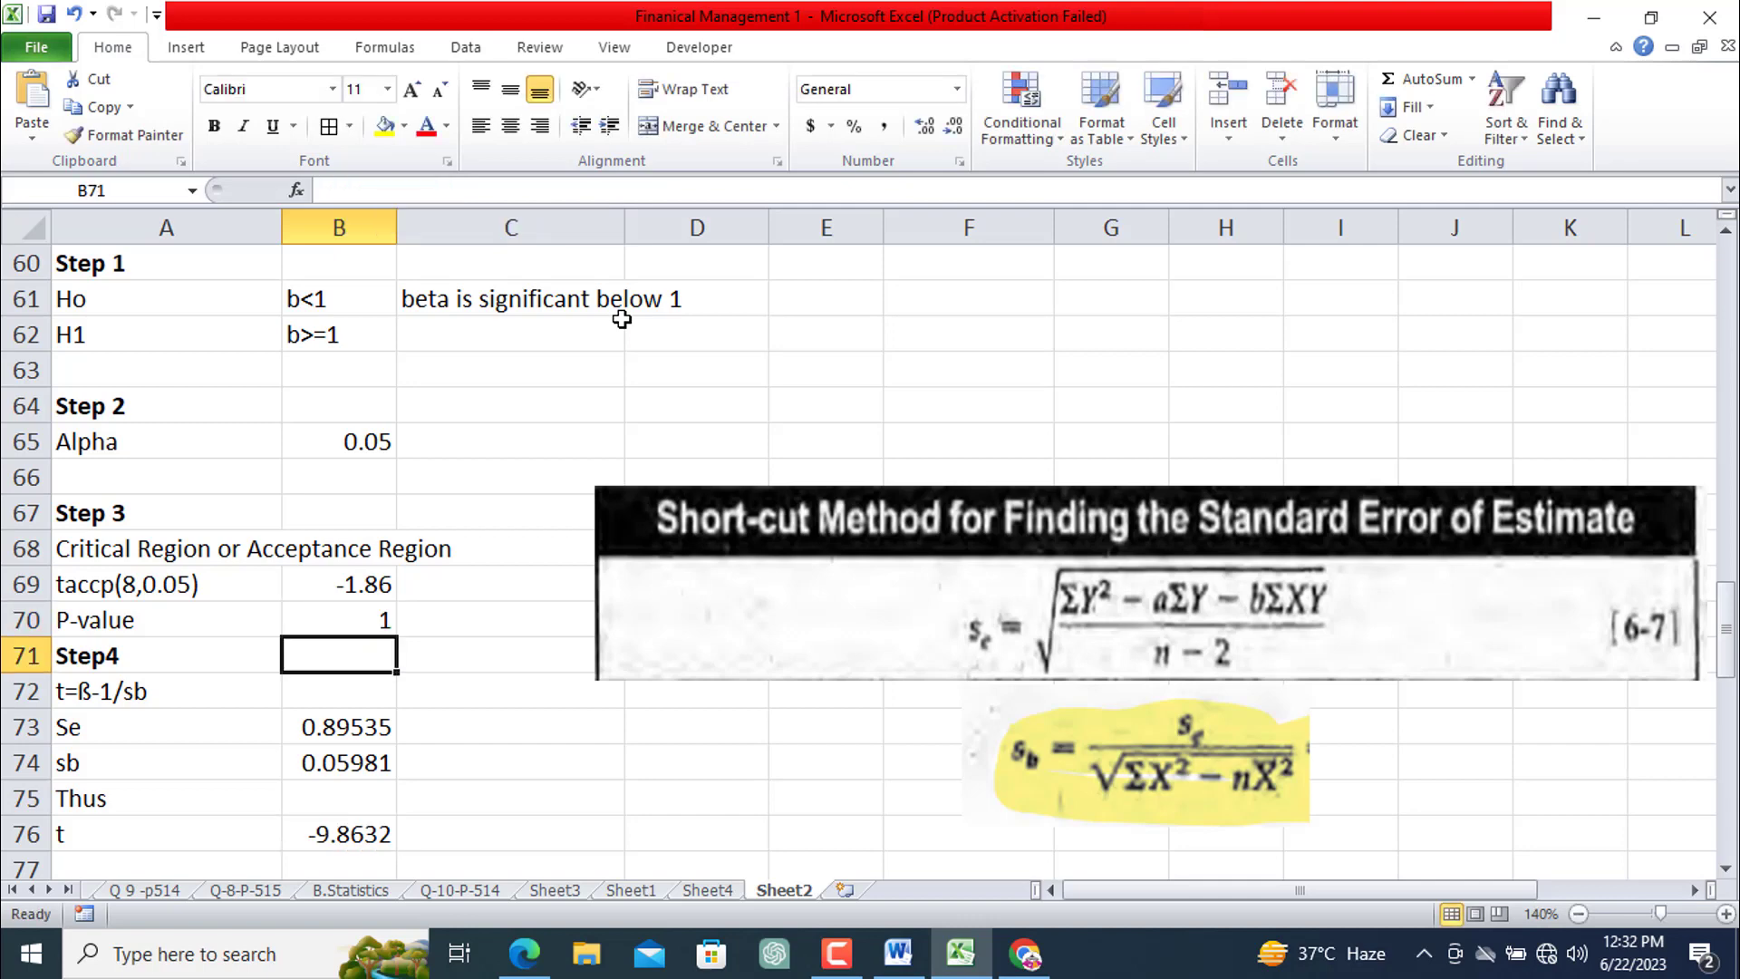
click(357, 615)
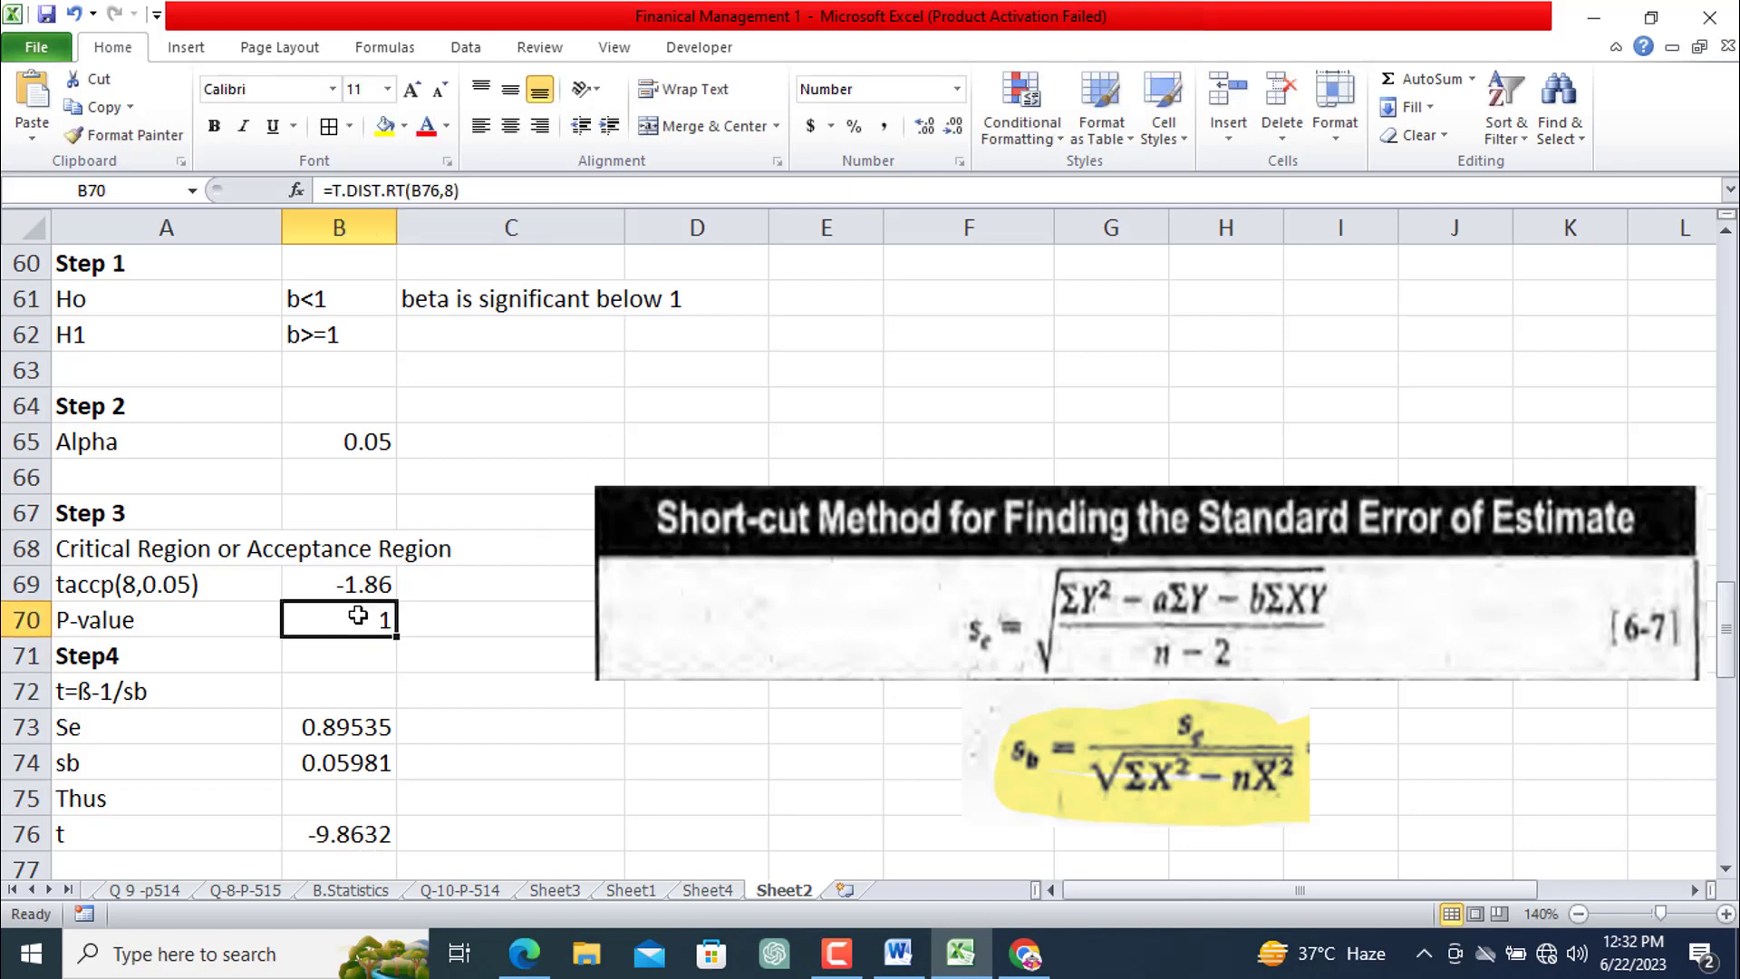
click(924, 130)
click(925, 132)
Re-enter the P-value in B70 as =T.DIST.RT(B76,8), giving 1.00
text(=)
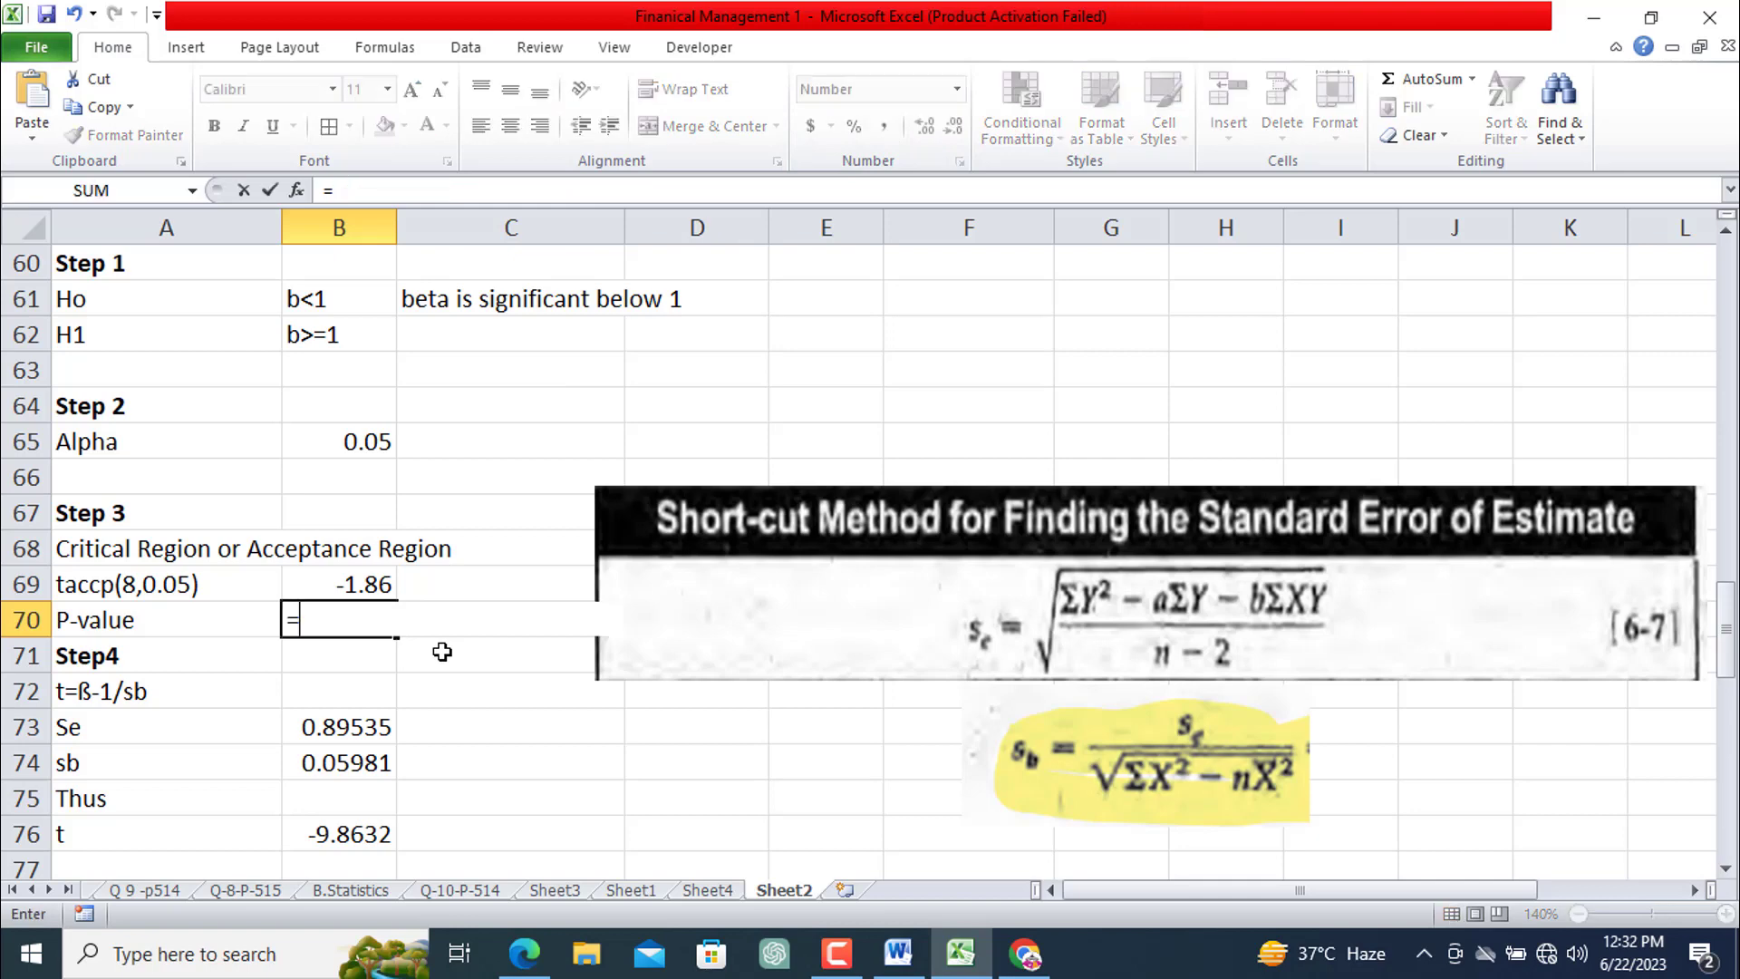
click(358, 836)
key(BackSpace)
key(BackSpace)
key(BackSpace)
text(t)
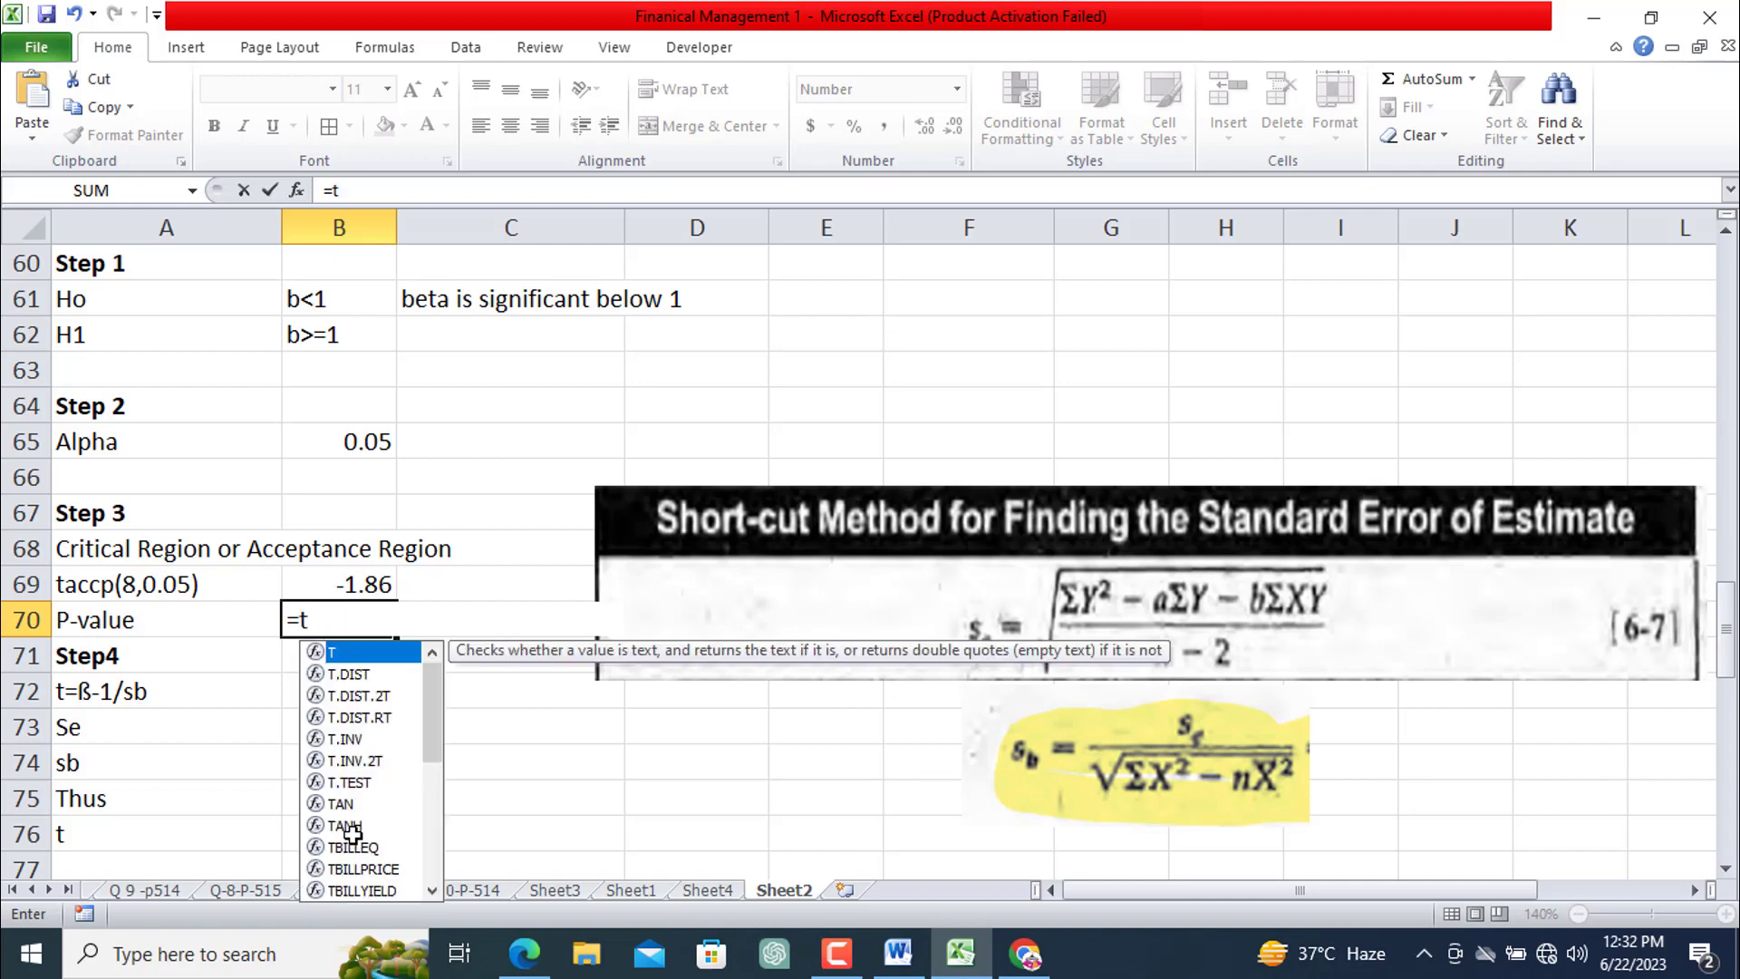
key(Down)
key(Down)
key(Down)
key(Tab)
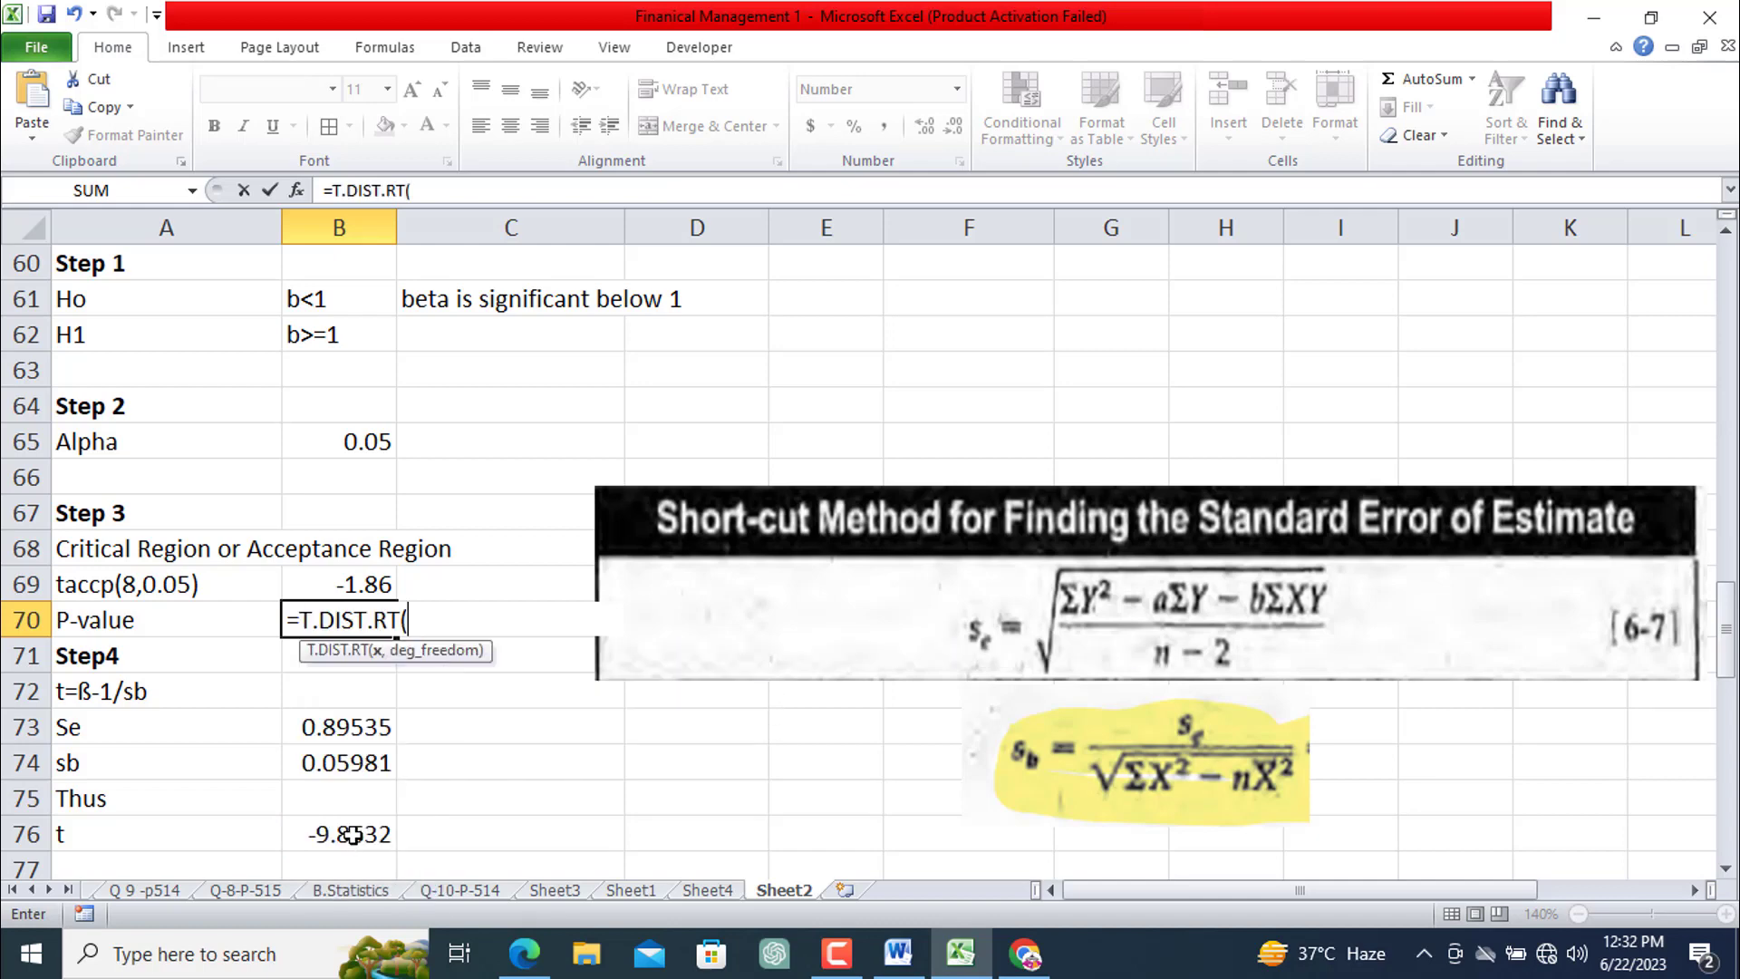
click(354, 836)
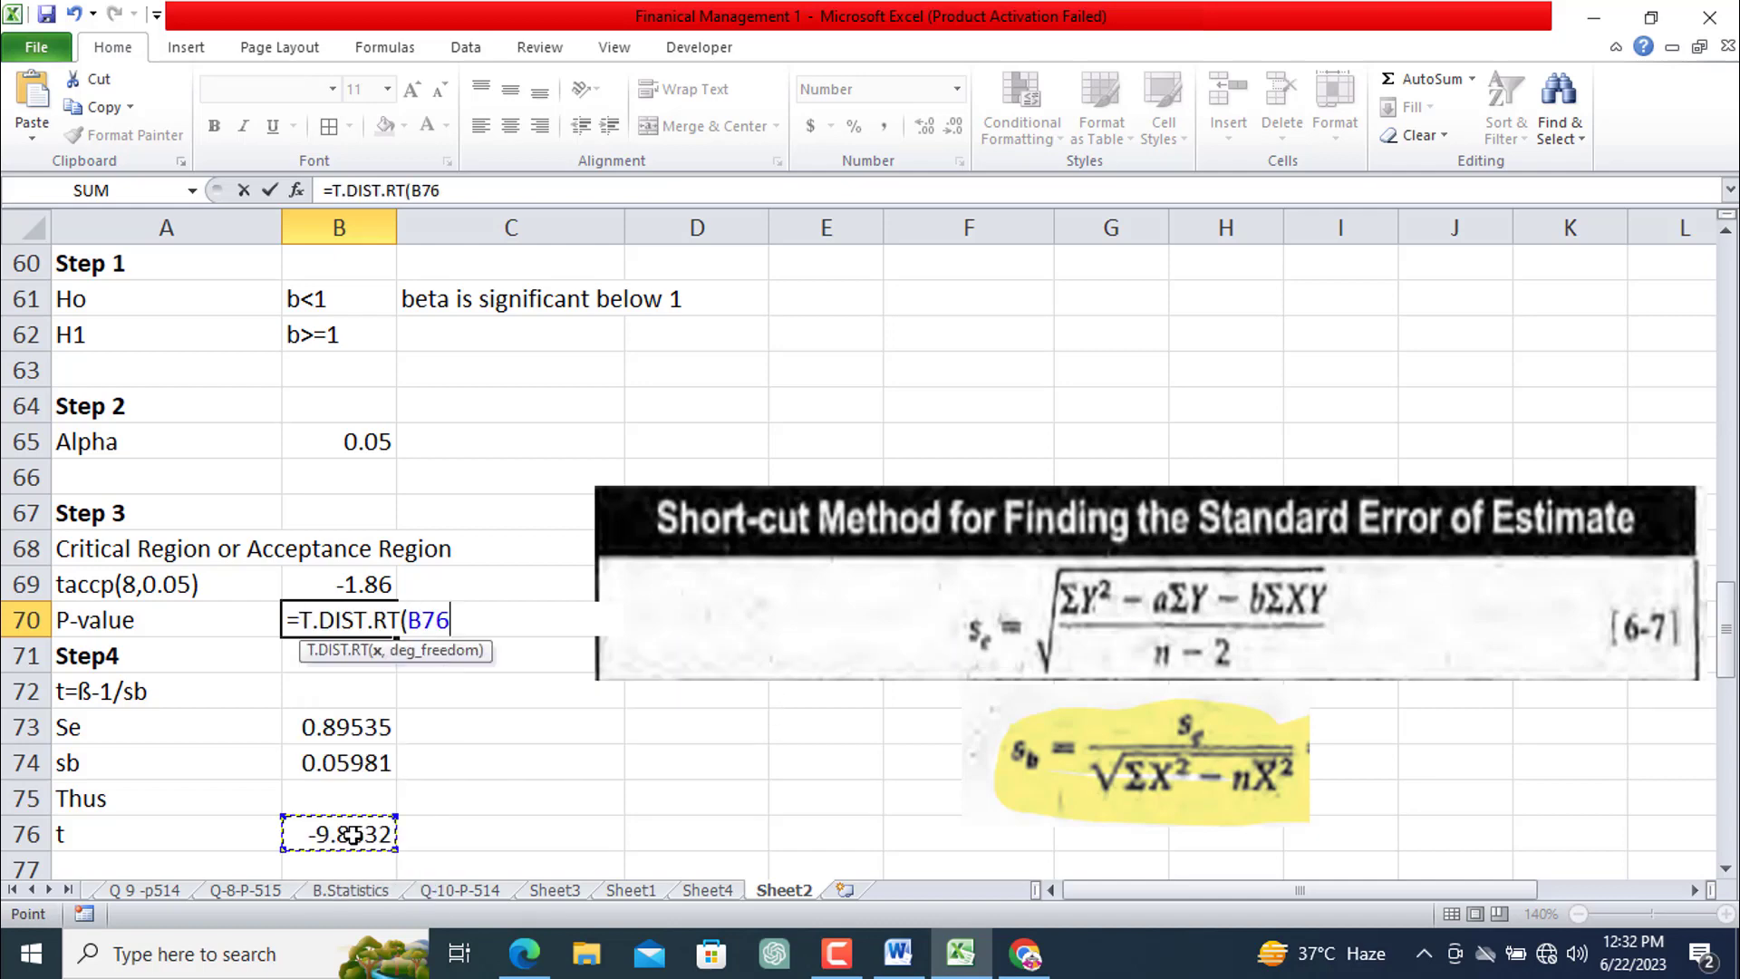
text(,)
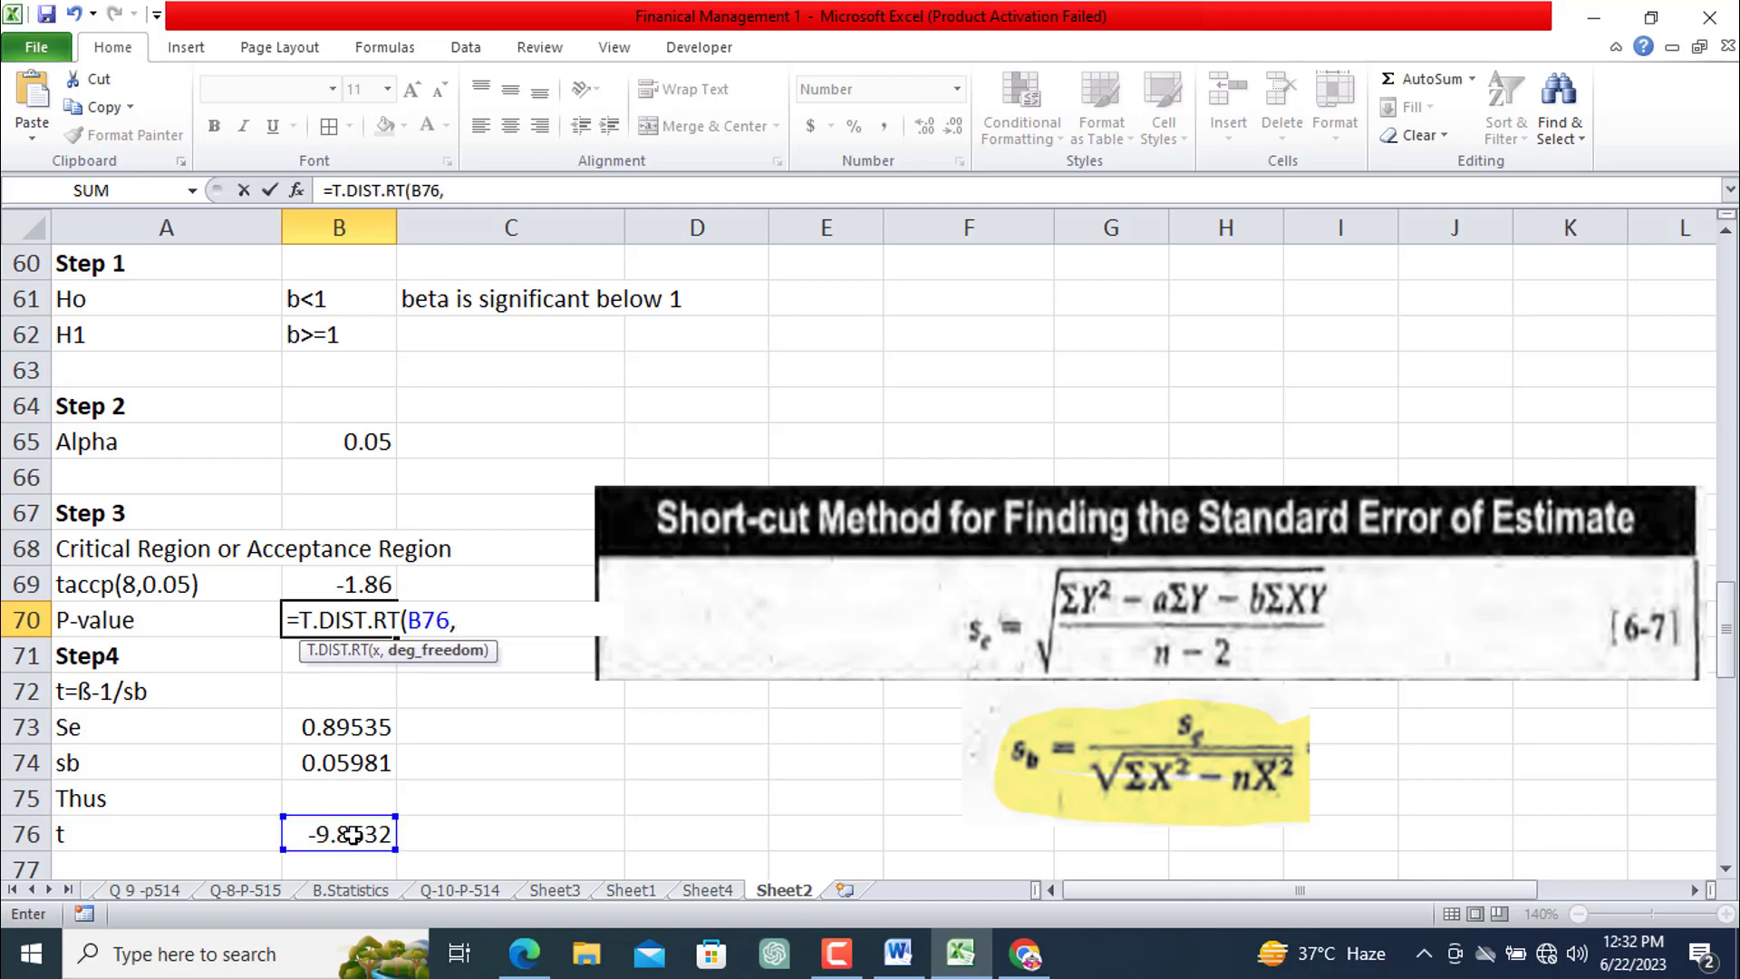
text(8))
key(Return)
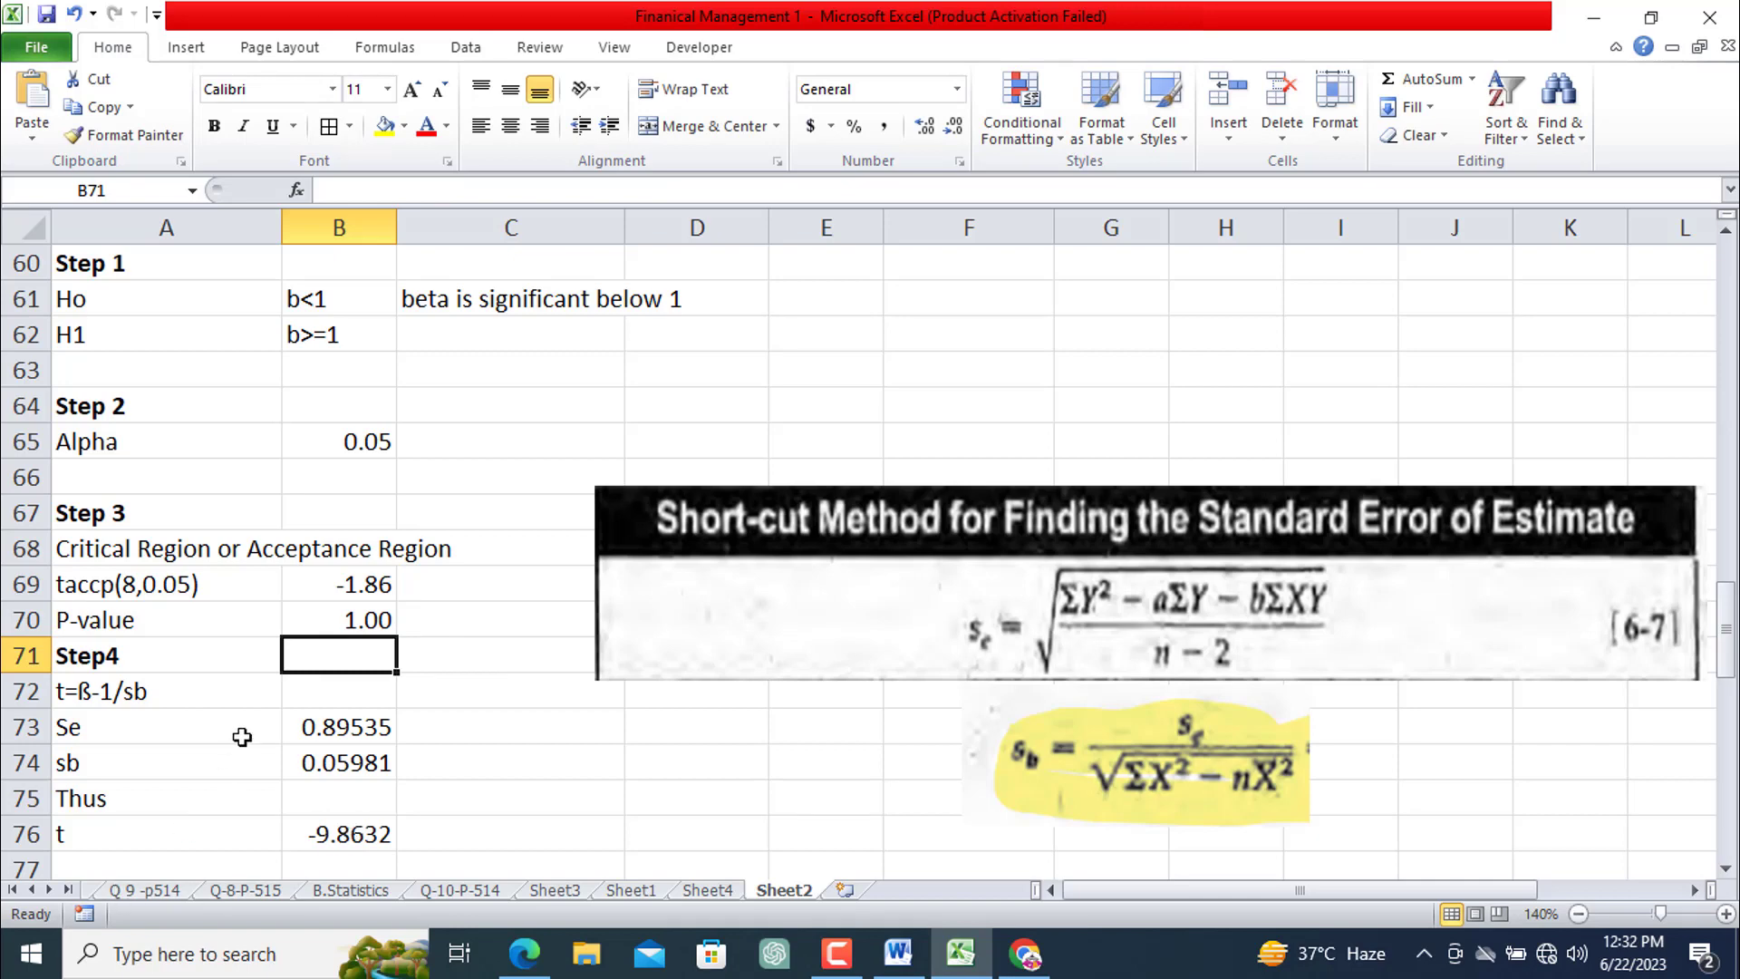
scroll(242, 736, down, 1)
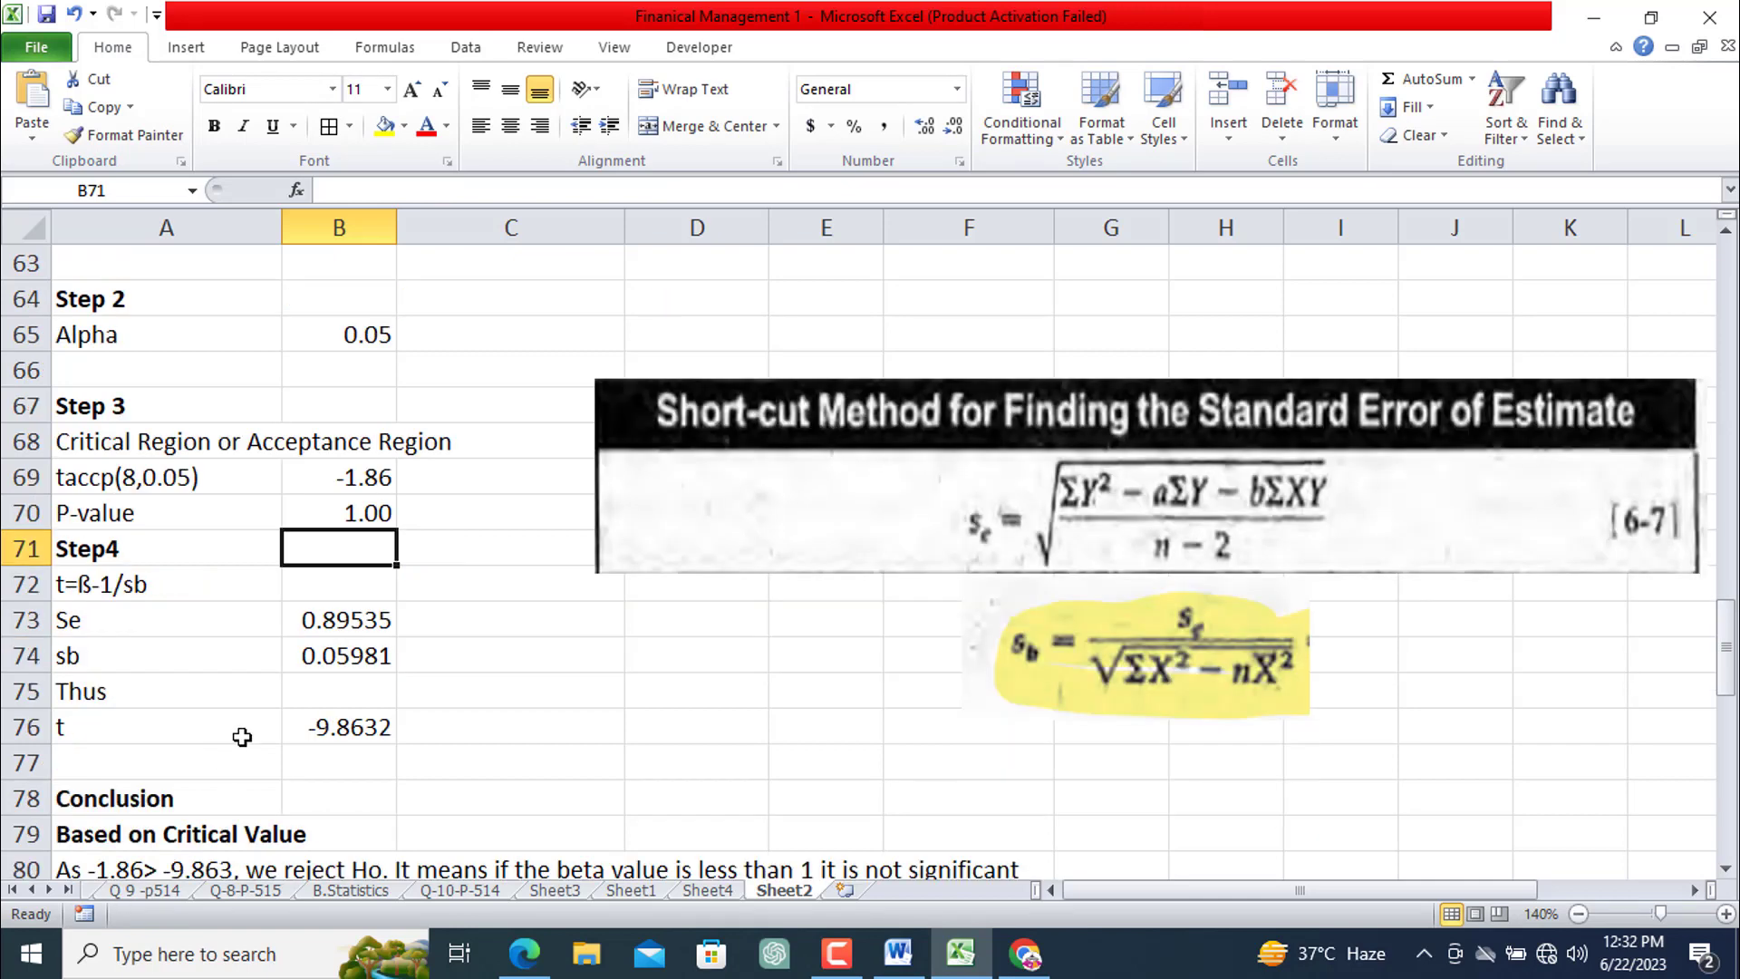
scroll(242, 737, down, 1)
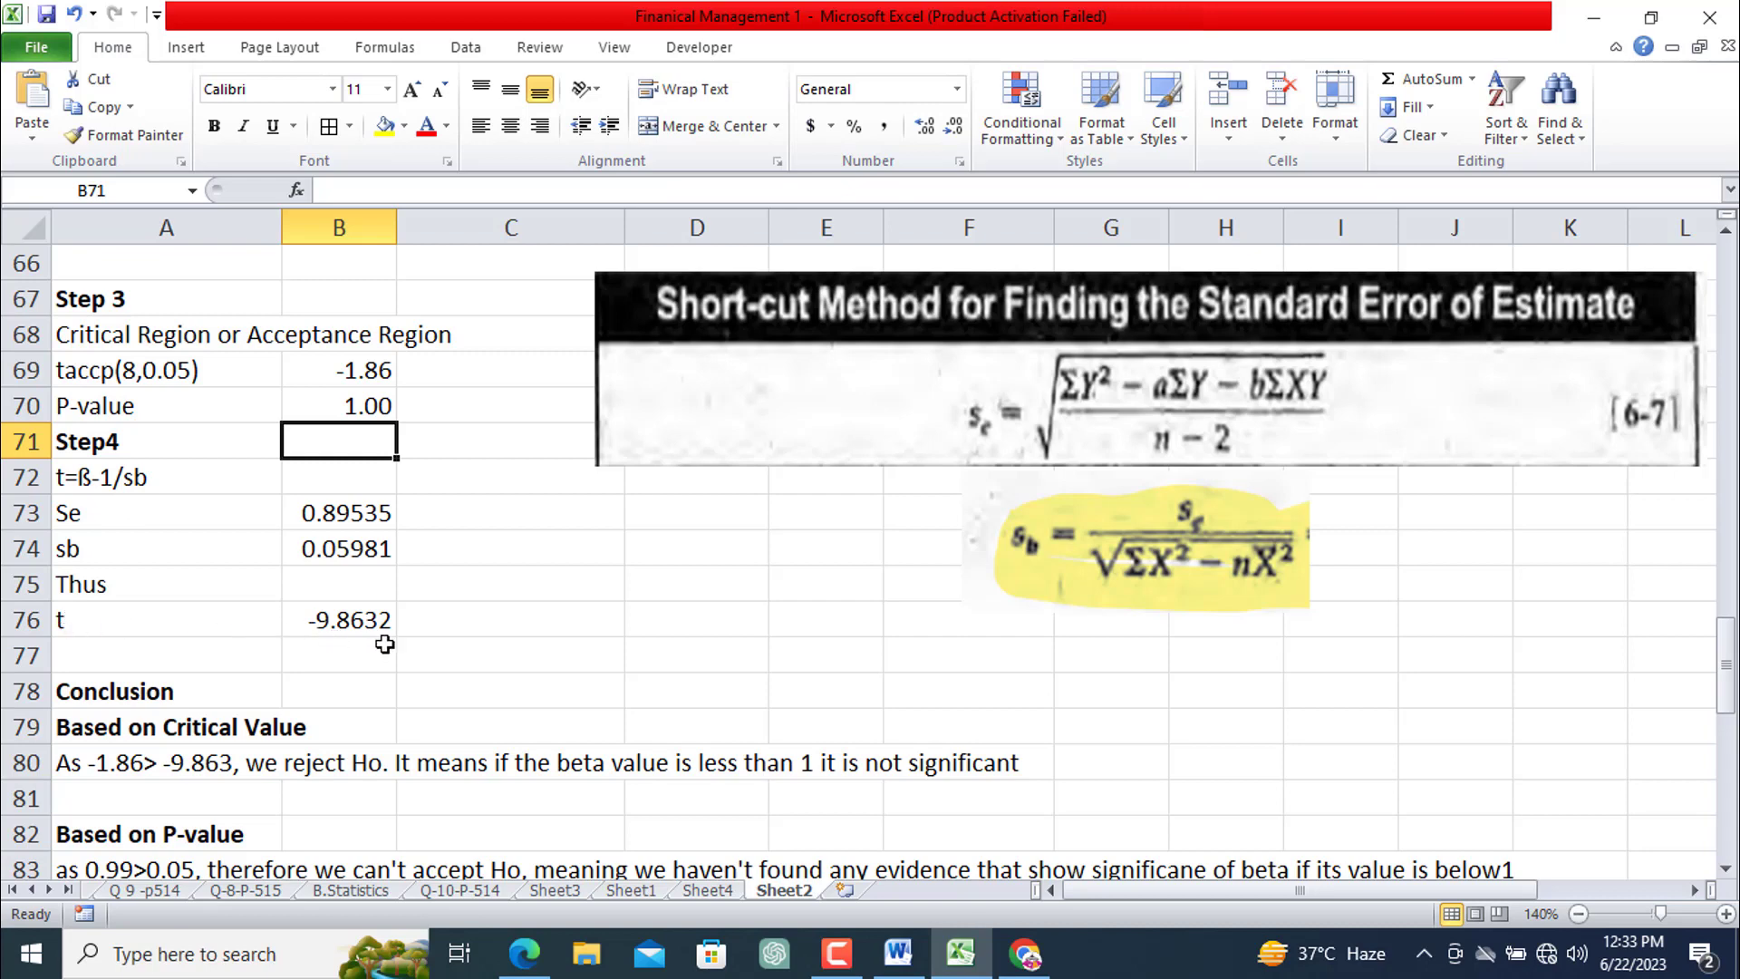
scroll(384, 643, down, 2)
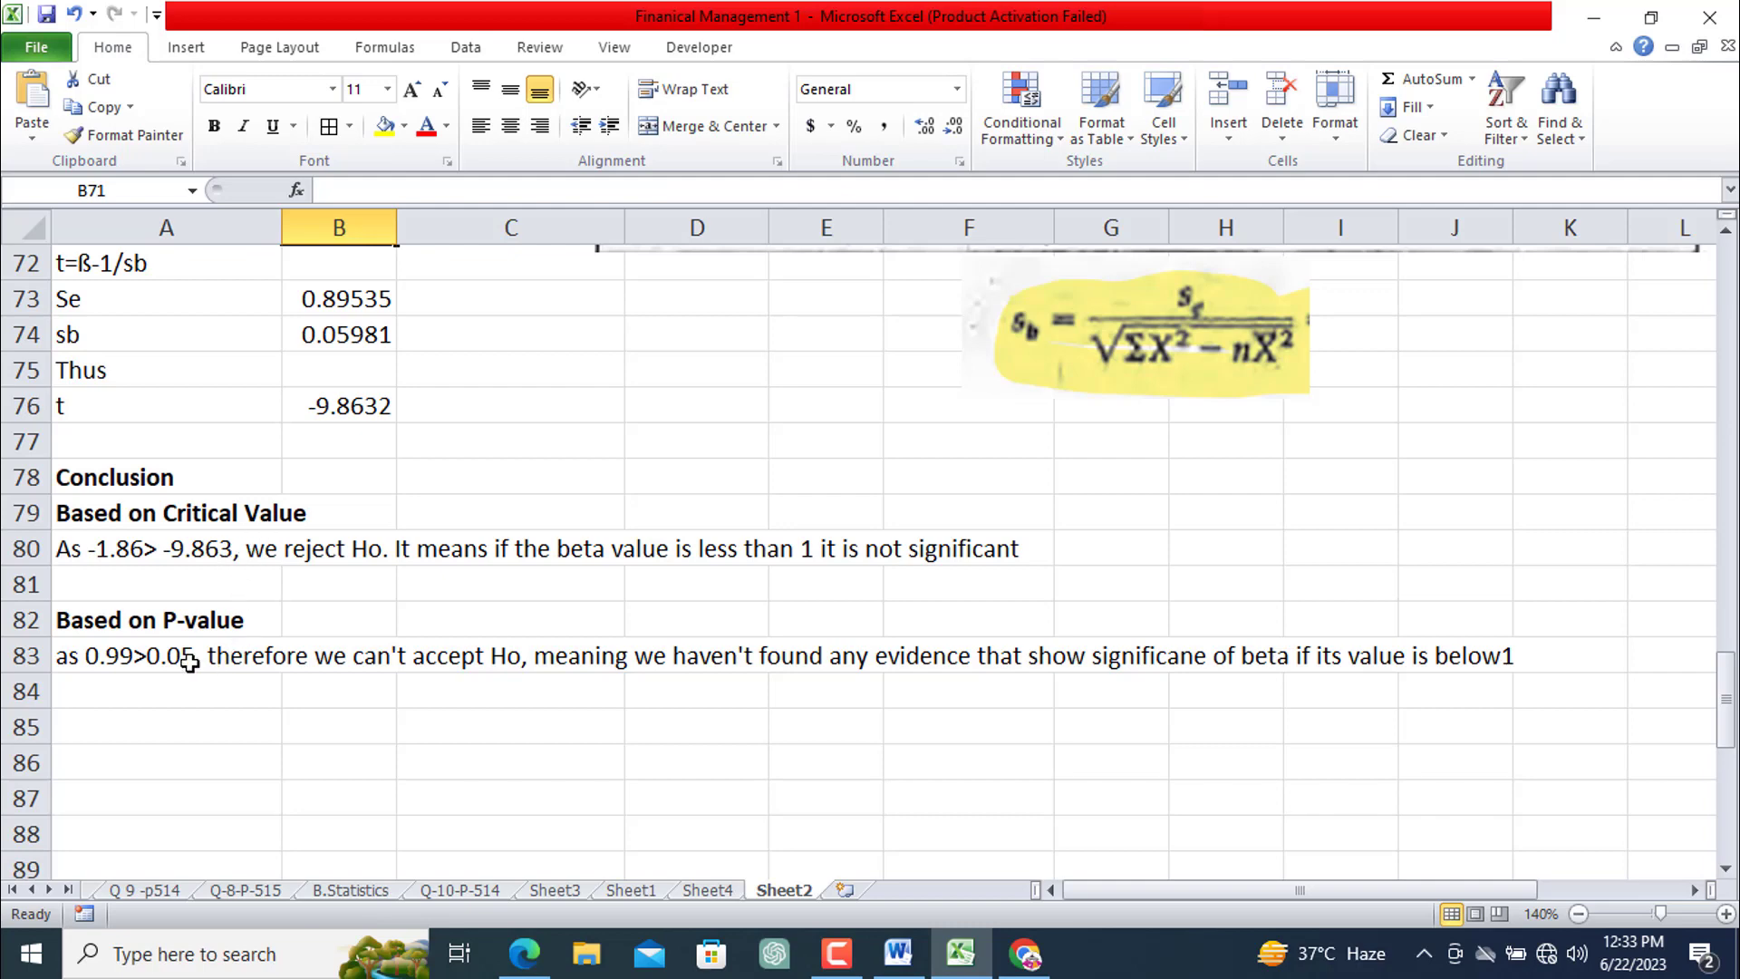
scroll(236, 644, up, 1)
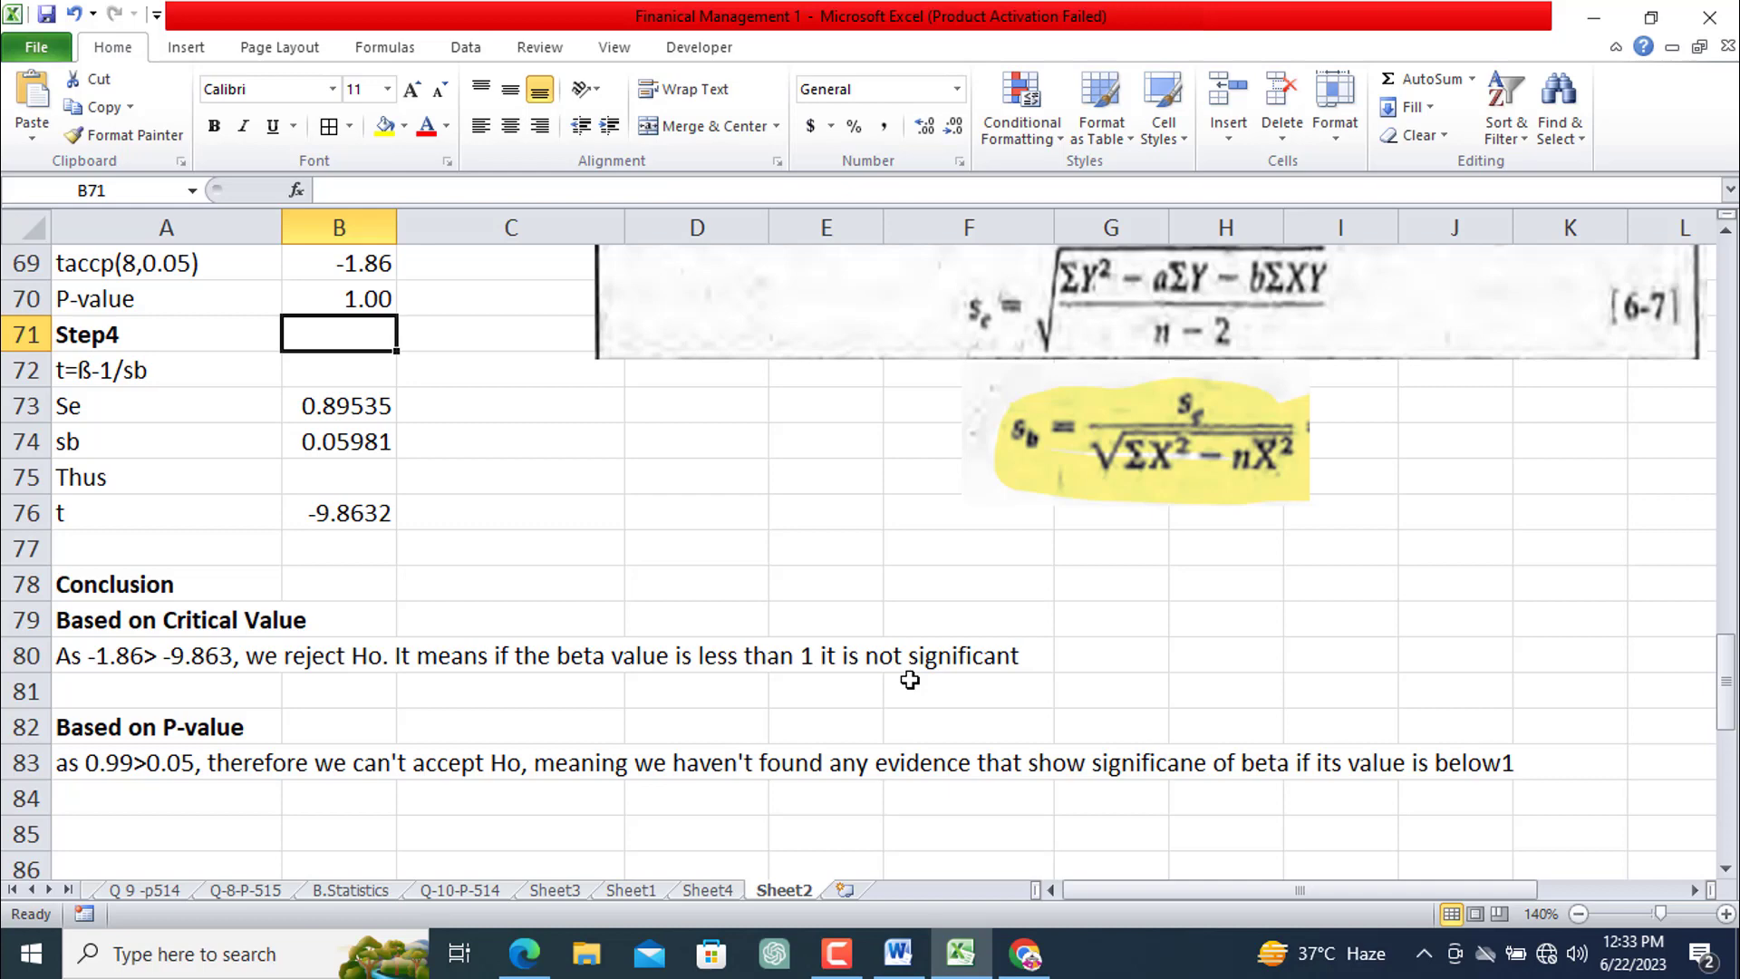
Change the A83 P-value conclusion to compare 1>0.05 instead of 0.99>0.05
double_click(125, 771)
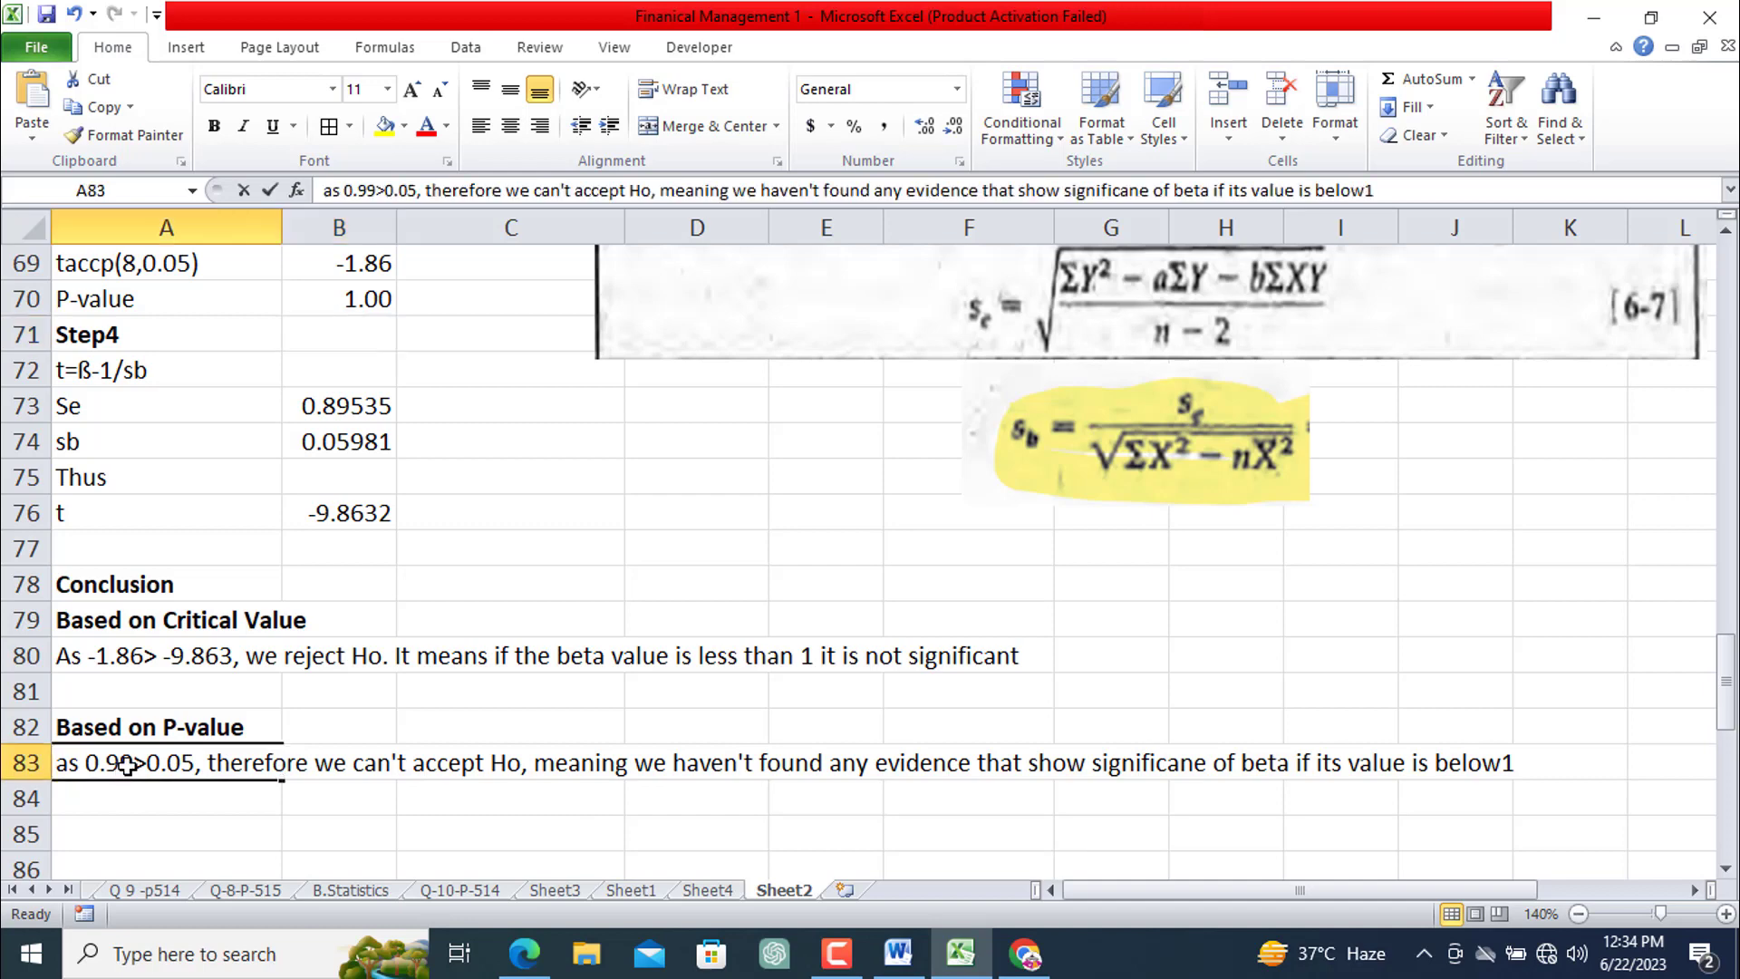
key(BackSpace)
key(BackSpace)
key(BackSpace)
key(BackSpace)
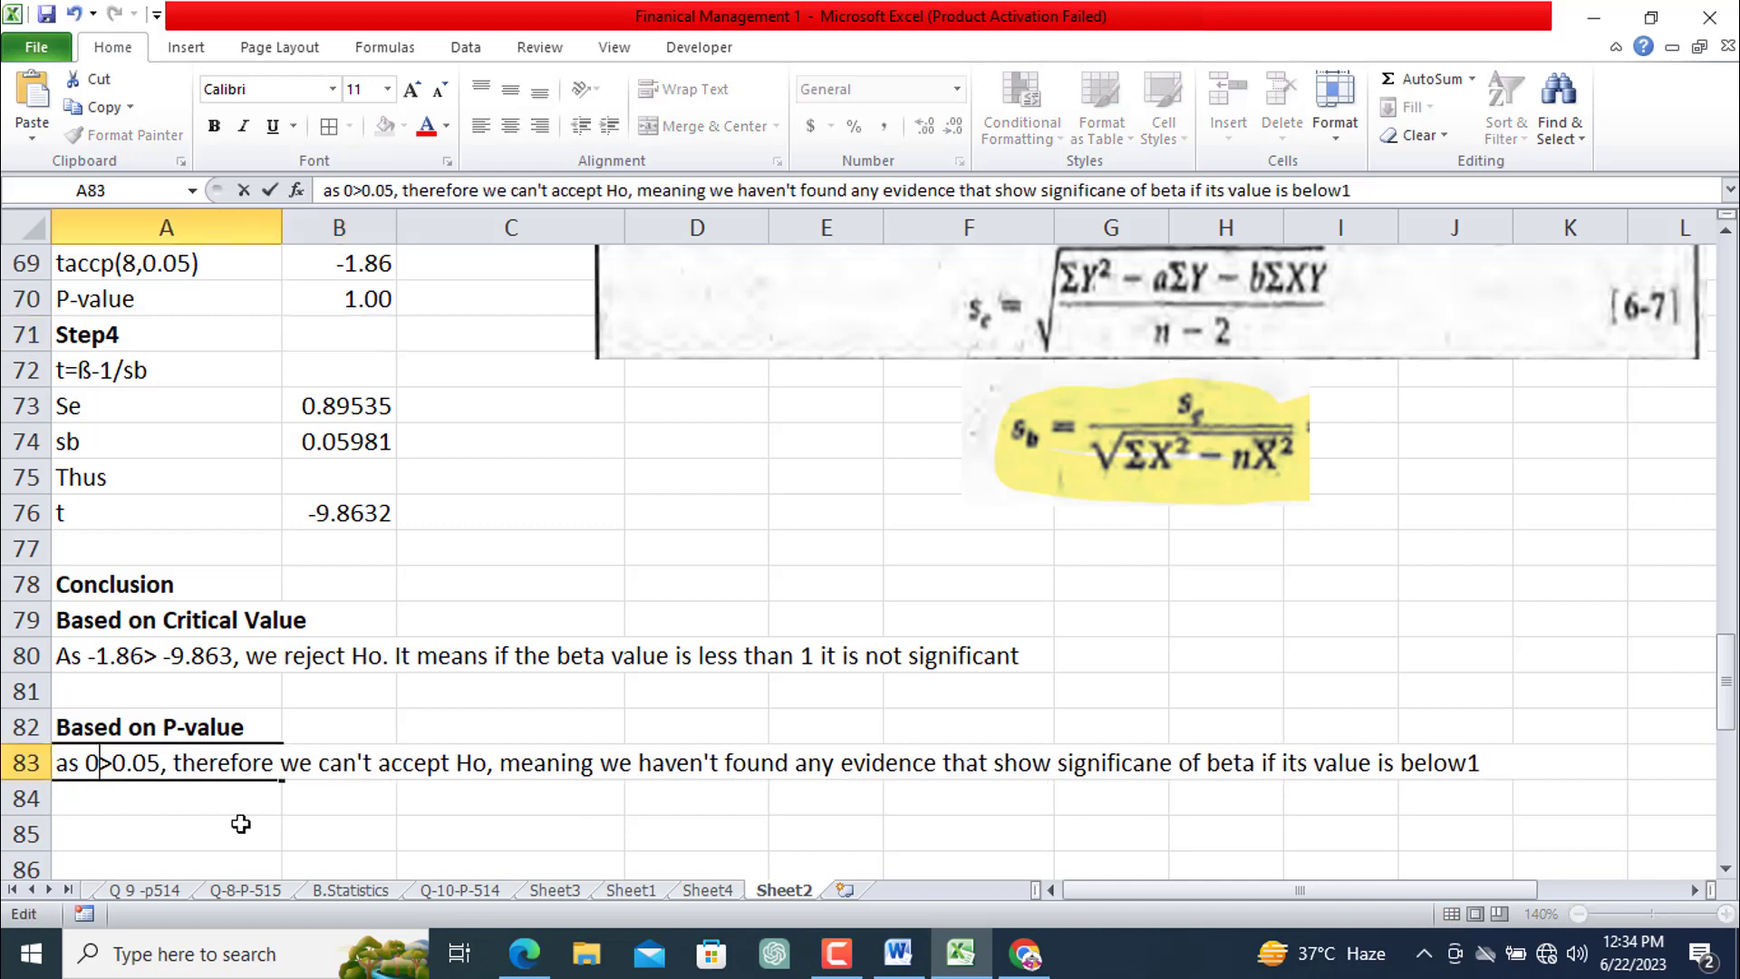
text(1)
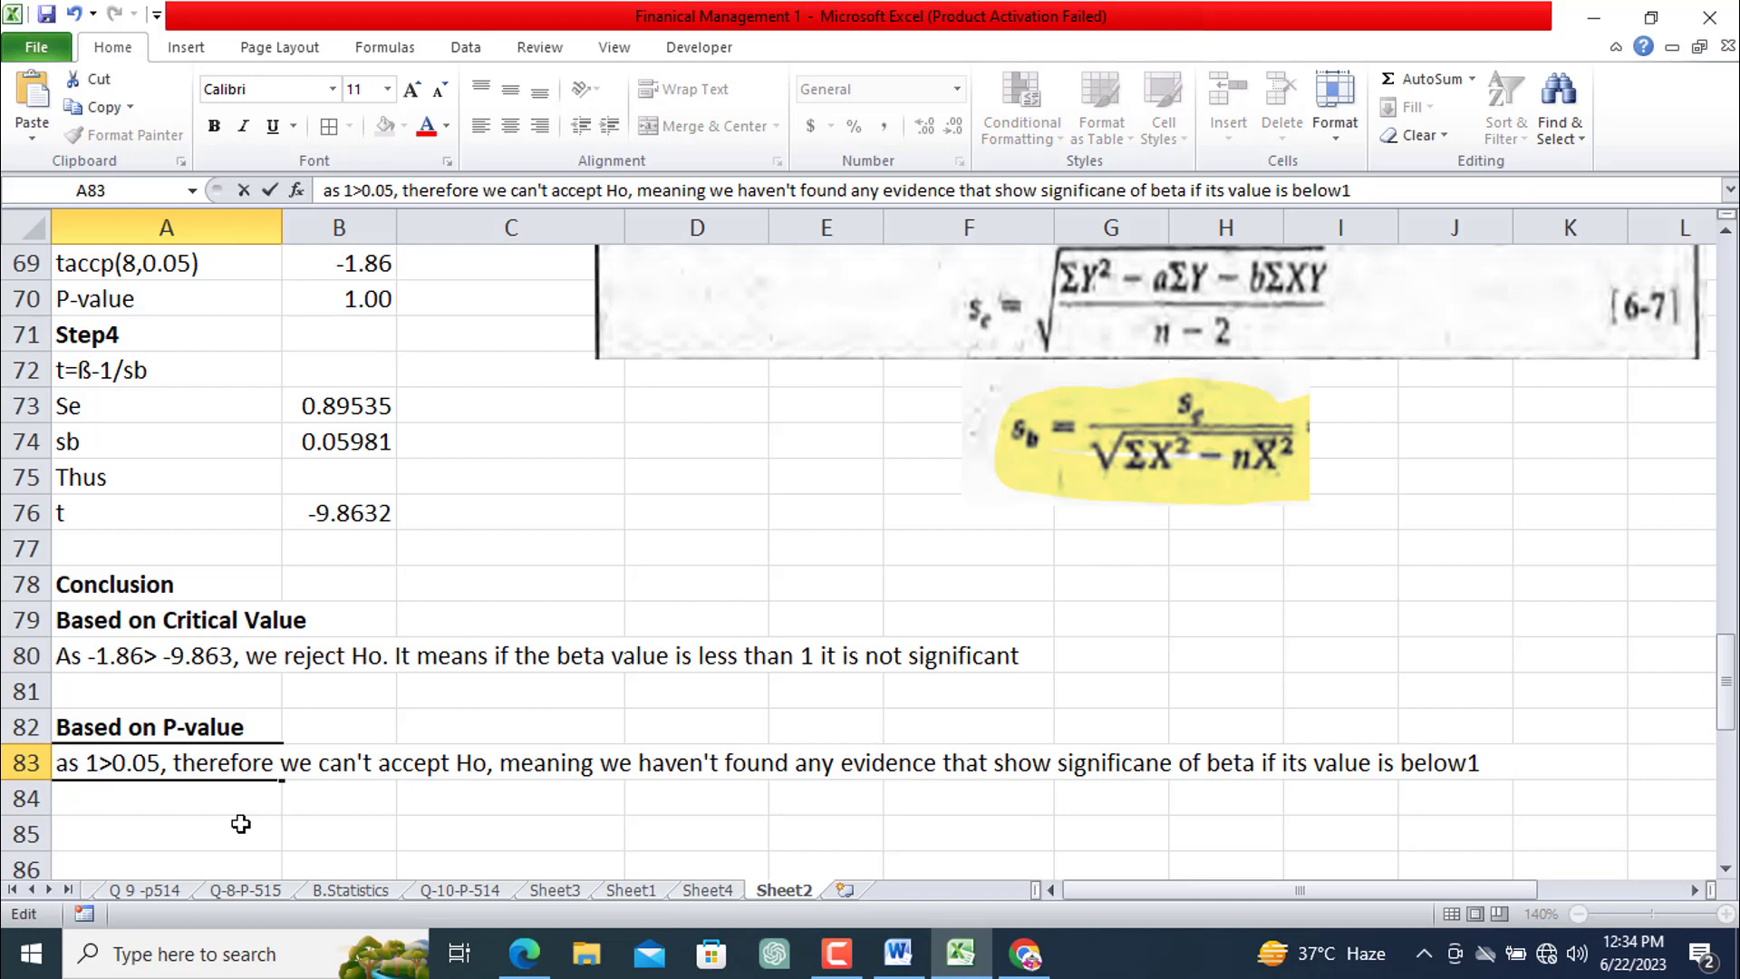